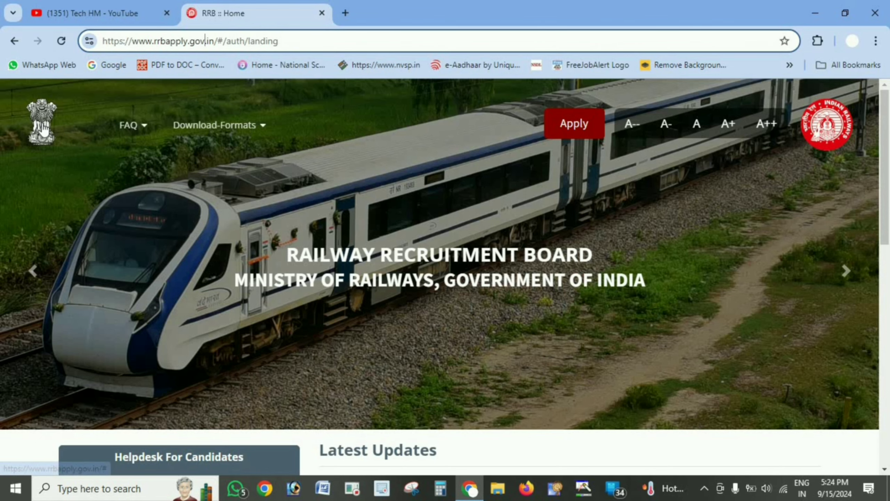
# Open the CEN 05/2024 NTPC Graduate posts notice from the Latest Updates list.
pyautogui.click(524, 281)
pyautogui.scroll(-5, 525, 281)
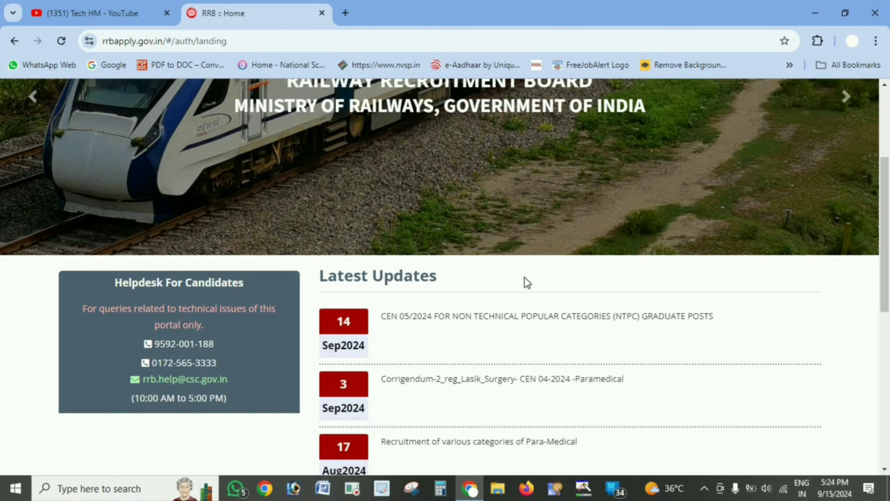
pyautogui.click(478, 309)
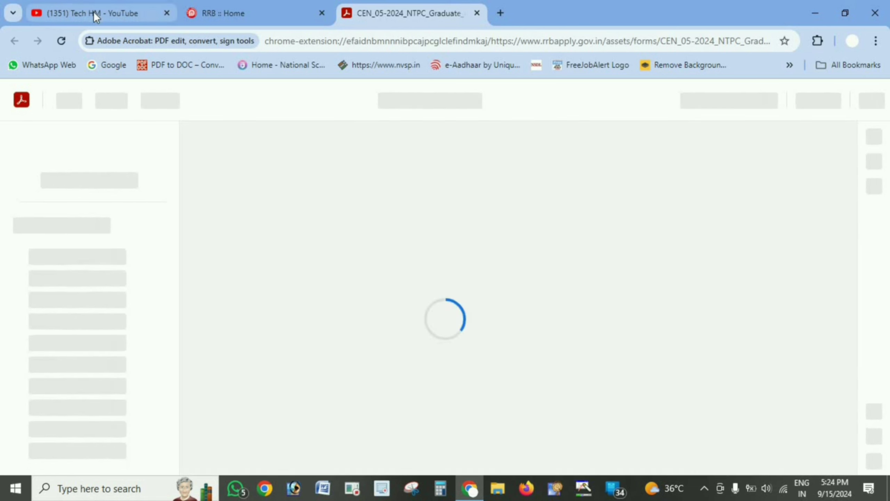
pyautogui.click(93, 13)
pyautogui.click(231, 355)
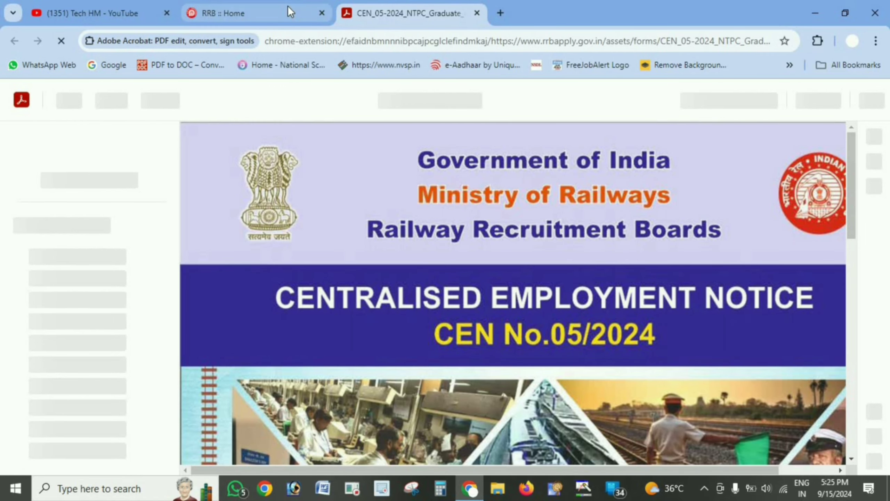
# Return to the RRB home page, open the form for creating a new account, and dismiss its note.
pyautogui.click(291, 12)
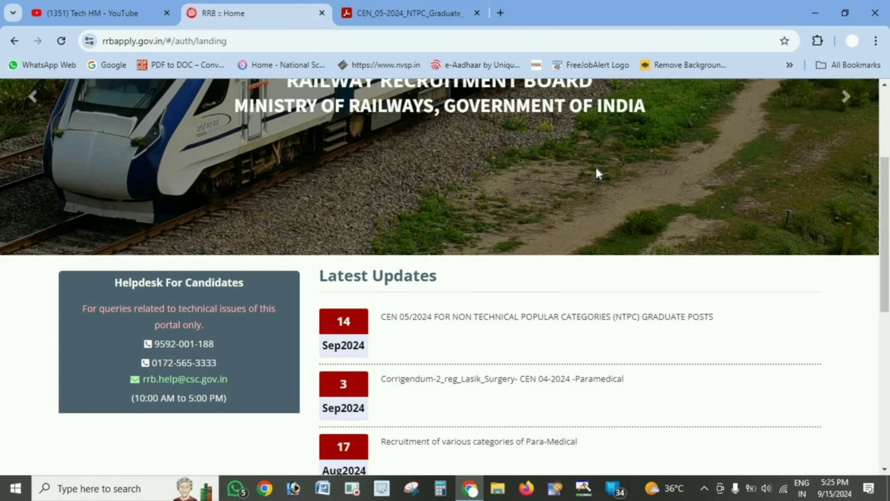
pyautogui.scroll(5, 597, 168)
pyautogui.click(579, 130)
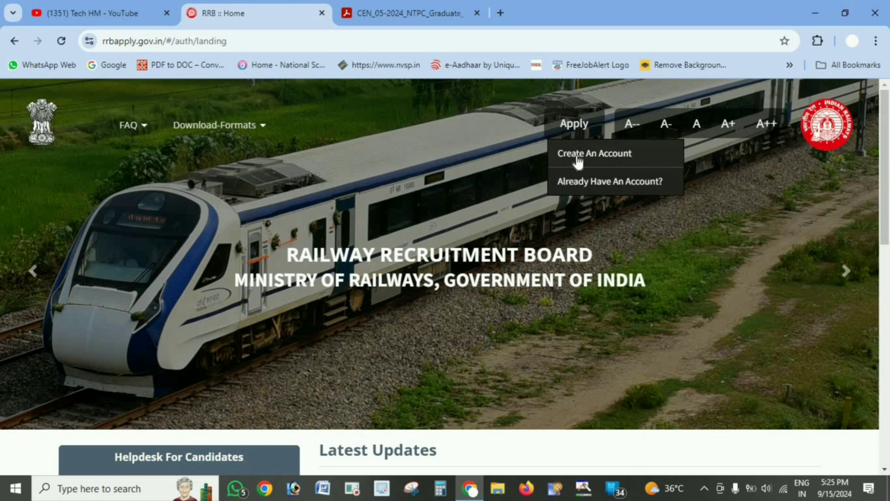
pyautogui.click(594, 159)
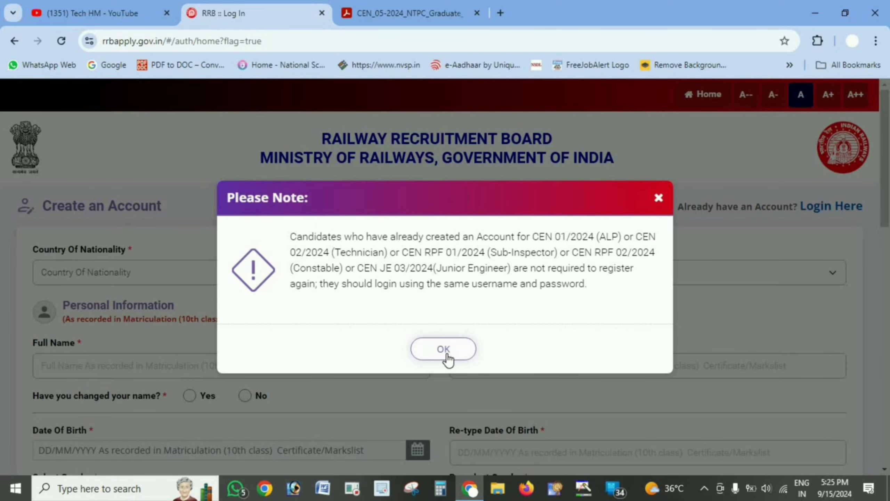
pyautogui.click(446, 350)
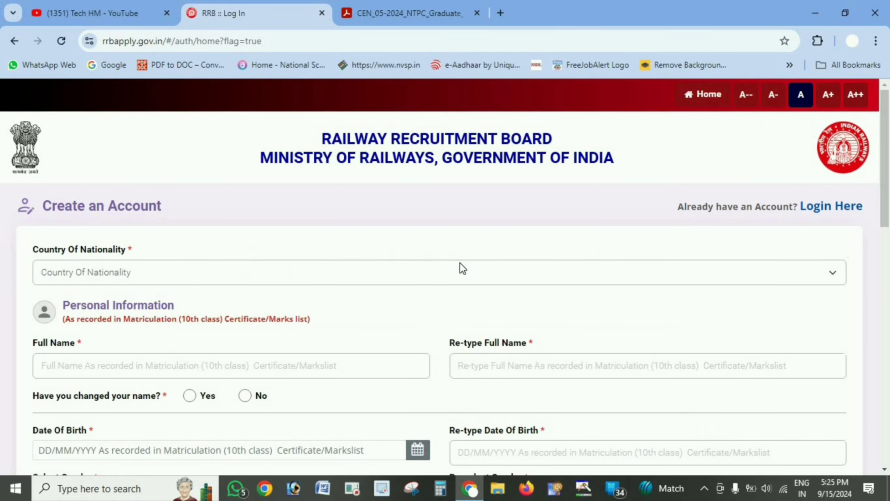
# Set the country of nationality to India in the account form.
pyautogui.scroll(-5, 460, 262)
pyautogui.scroll(3, 455, 260)
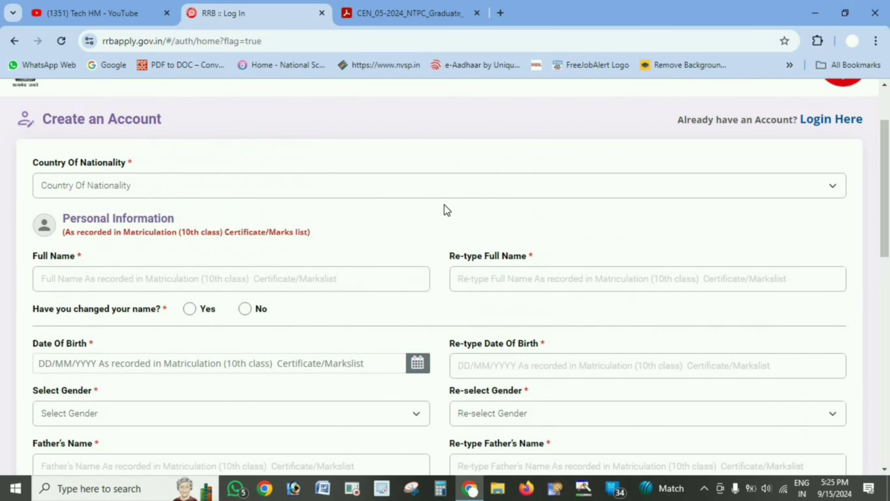
pyautogui.click(452, 186)
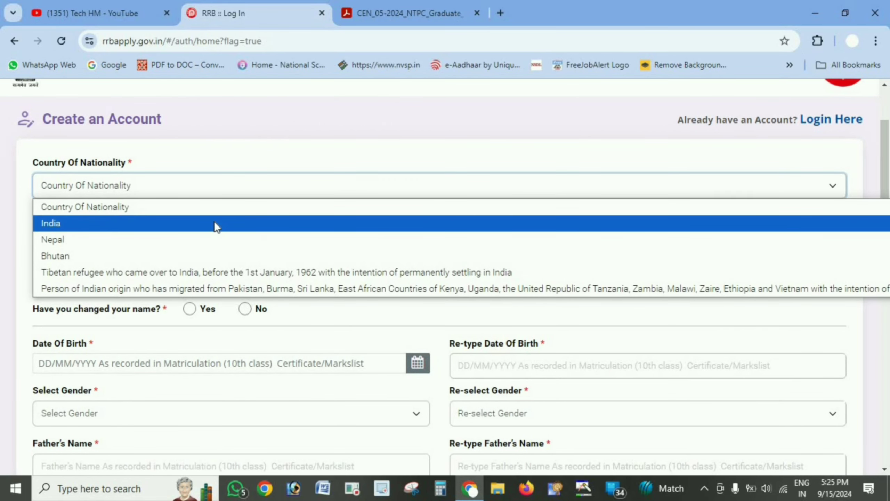
pyautogui.click(214, 224)
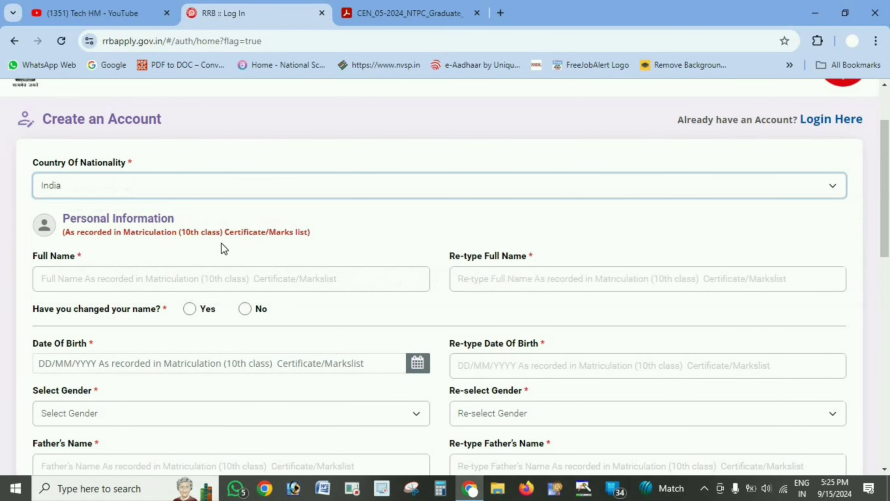
# Review the full name and date of birth fields and the note about the matriculation certificate.
pyautogui.click(223, 279)
pyautogui.click(578, 281)
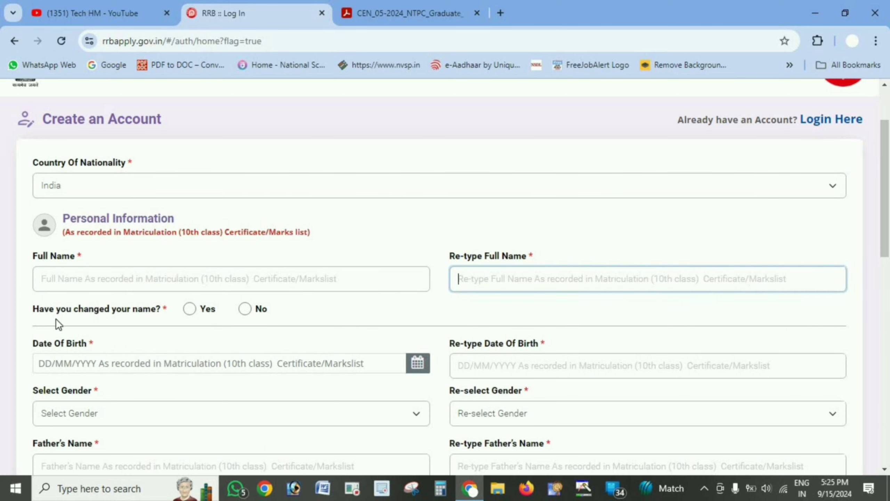
pyautogui.scroll(-2, 54, 319)
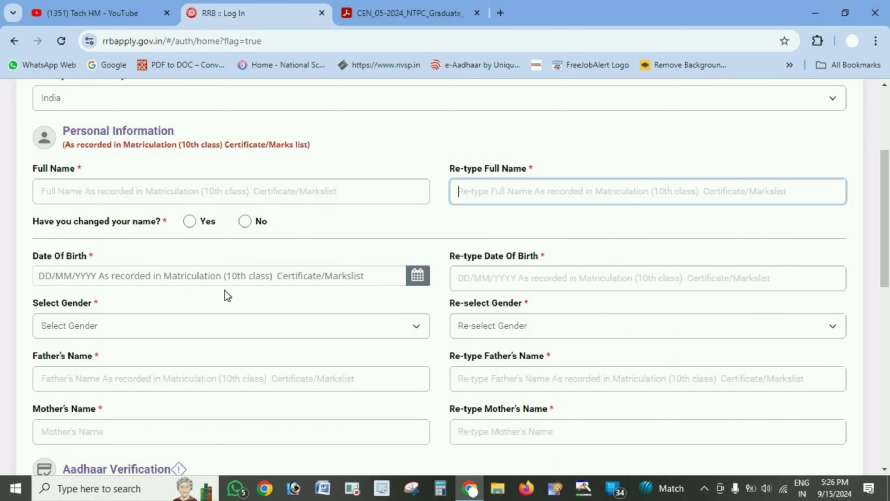
pyautogui.click(654, 278)
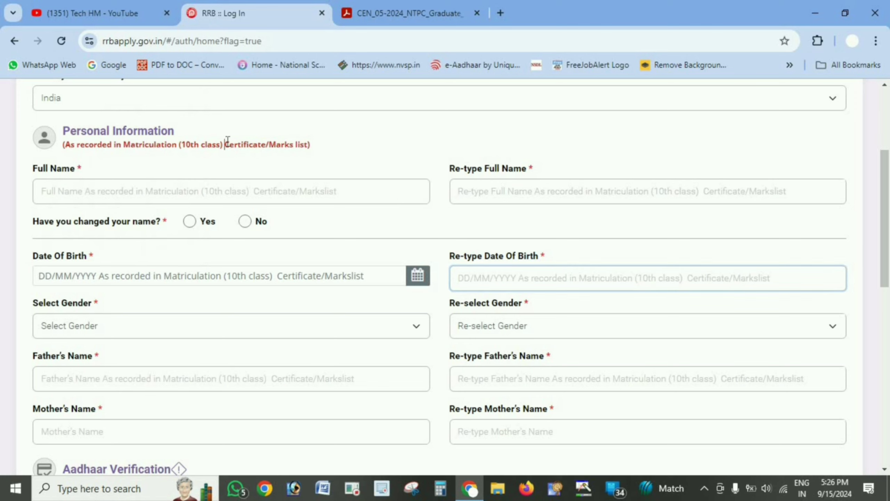
pyautogui.moveTo(227, 140); pyautogui.dragTo(299, 145)
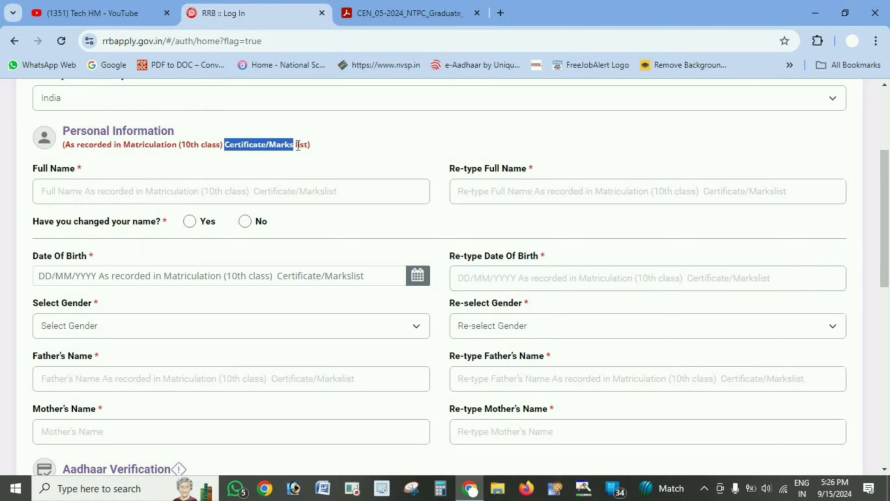
pyautogui.click(305, 145)
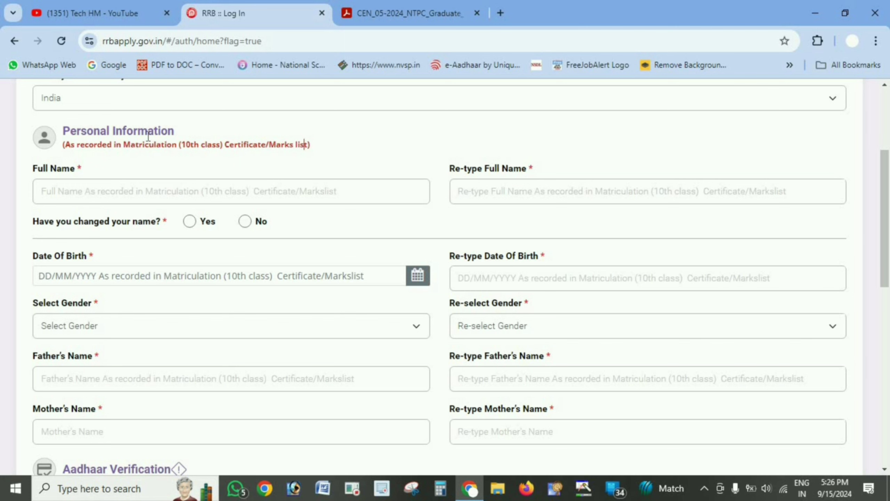
# Set both the gender and the repeated gender selection to Male.
pyautogui.scroll(-2, 353, 255)
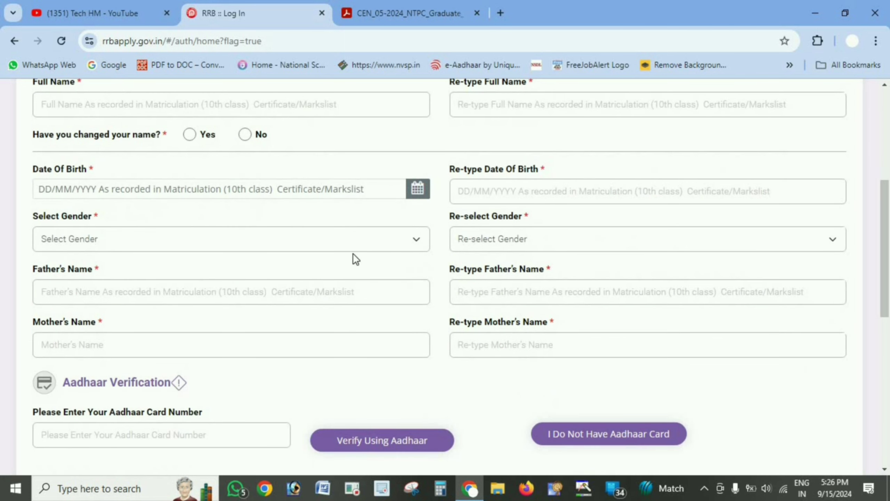
pyautogui.click(351, 247)
pyautogui.click(302, 279)
pyautogui.click(548, 247)
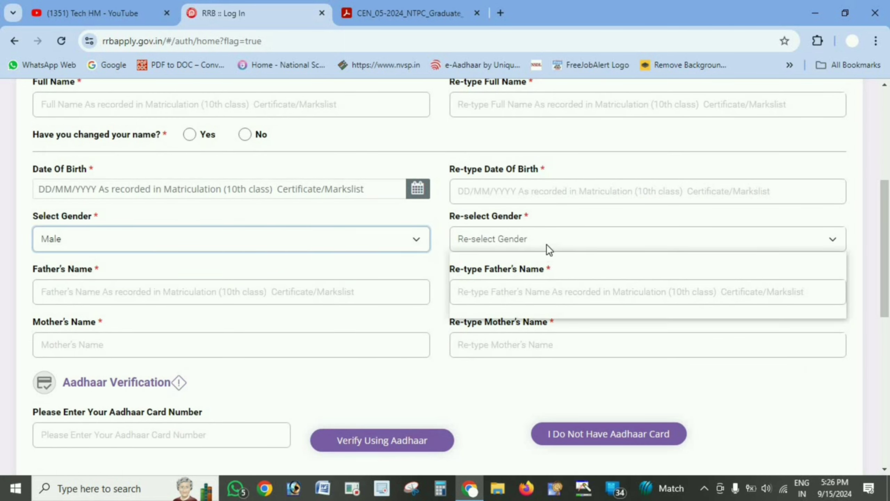
pyautogui.click(526, 273)
# Review the father's name, mother's name and Aadhaar verification fields of the account form.
pyautogui.click(304, 291)
pyautogui.click(531, 291)
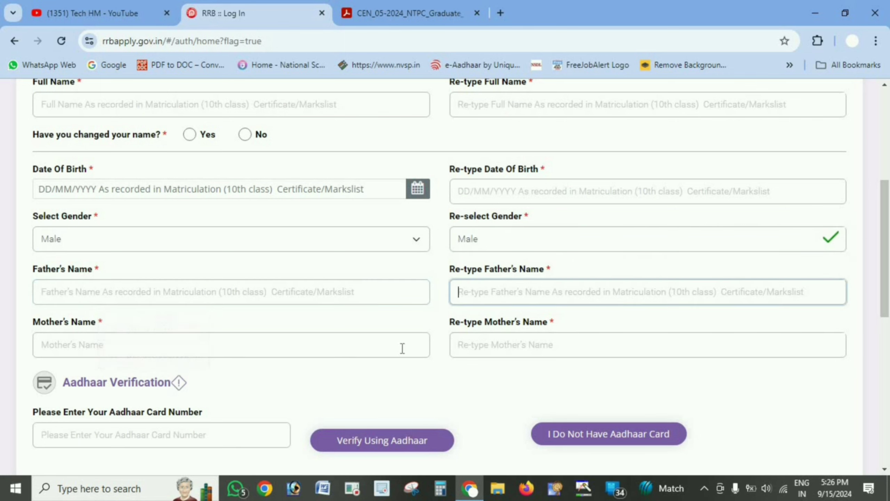
pyautogui.click(239, 350)
pyautogui.click(507, 347)
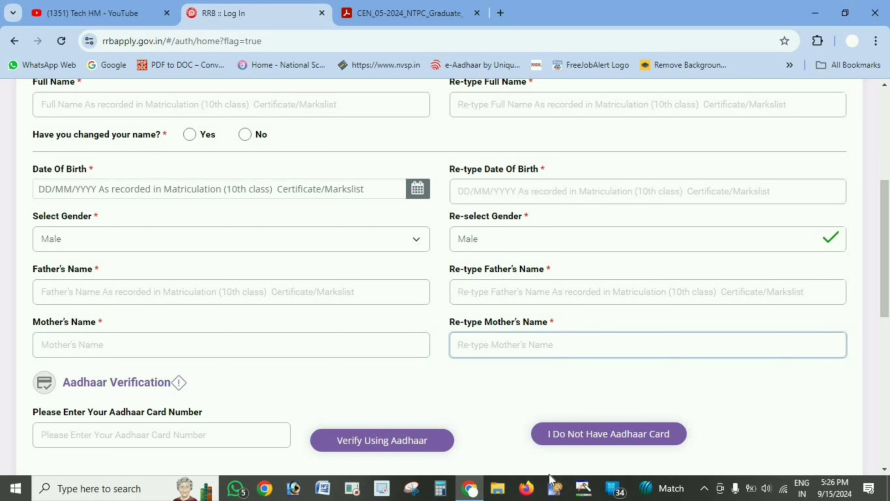
pyautogui.scroll(-3, 388, 284)
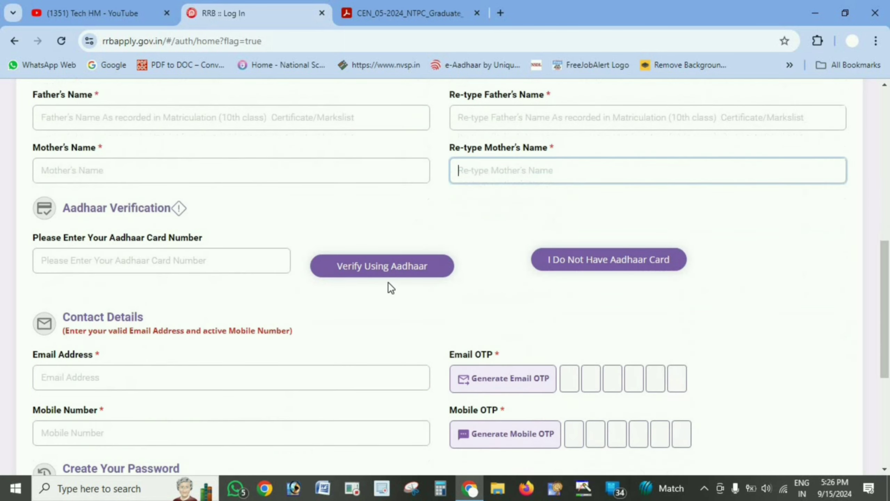
pyautogui.click(172, 260)
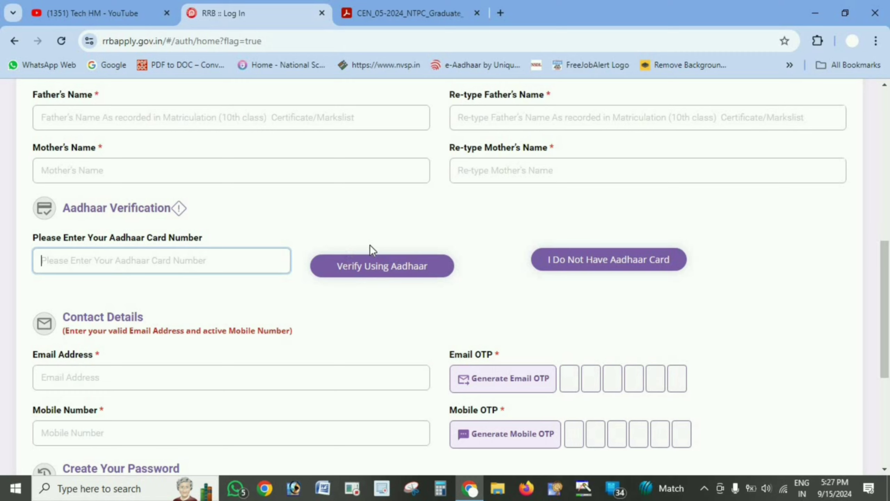
# Examine the contact details, OTP, password rules and captcha sections at the end of the account form.
pyautogui.scroll(-5, 204, 240)
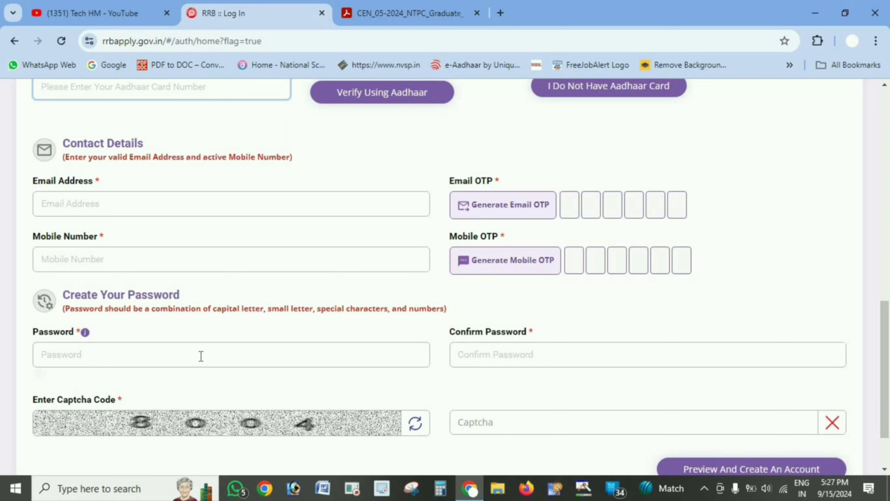
pyautogui.moveTo(213, 313); pyautogui.dragTo(246, 311)
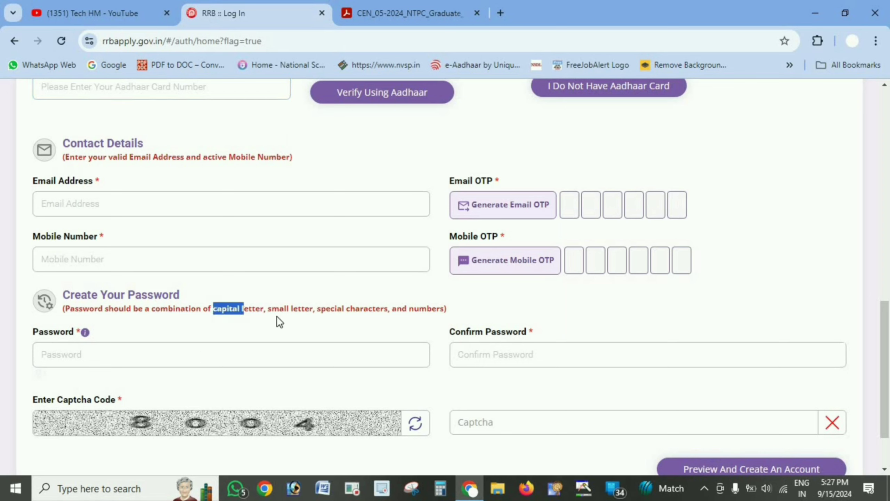
pyautogui.moveTo(283, 305); pyautogui.dragTo(63, 309)
pyautogui.click(338, 308)
pyautogui.moveTo(330, 308); pyautogui.dragTo(444, 308)
pyautogui.click(399, 309)
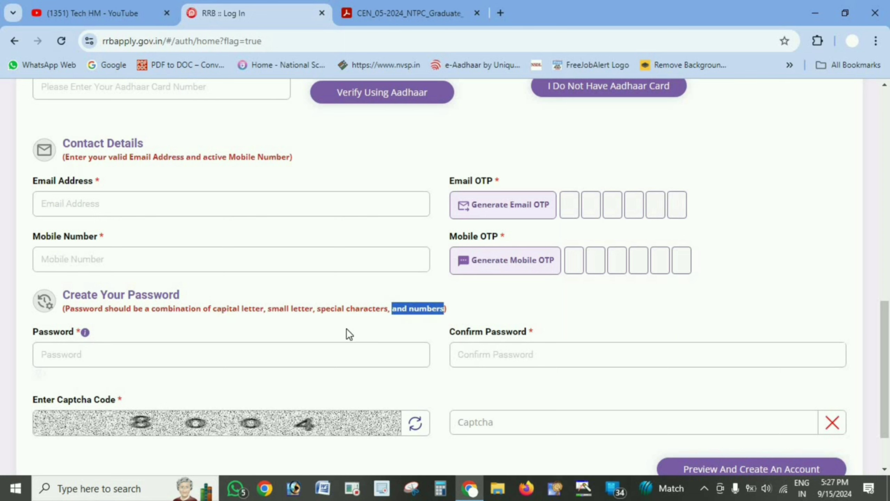
pyautogui.click(540, 347)
pyautogui.scroll(-2, 549, 393)
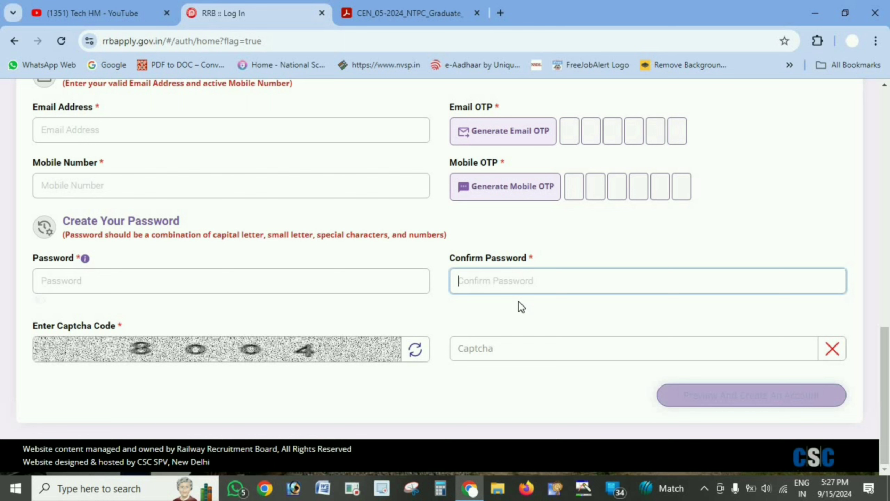
pyautogui.scroll(6, 539, 256)
pyautogui.scroll(10, 540, 258)
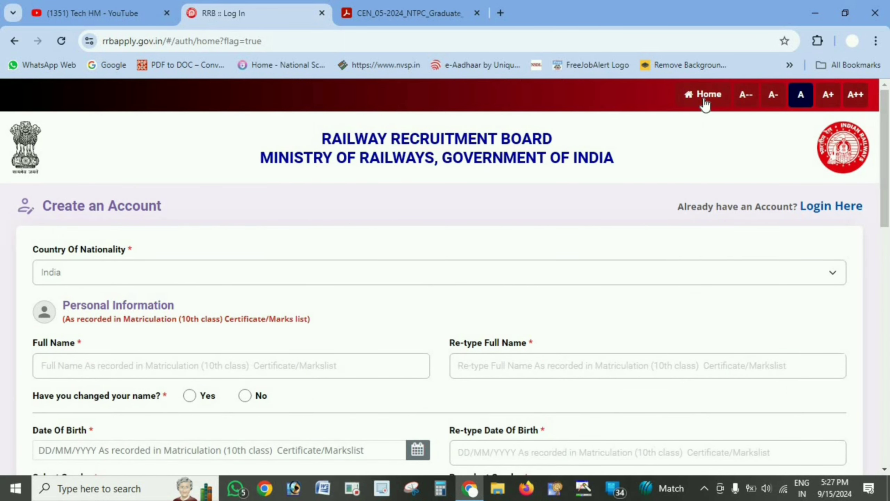
# Open the sign-in page for existing accounts and paste the registered mobile number or email address.
pyautogui.click(843, 206)
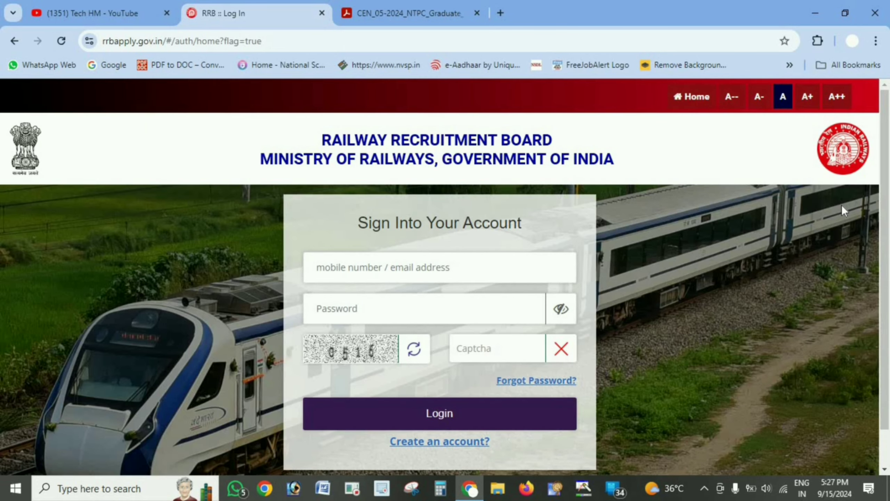
pyautogui.click(439, 259)
pyautogui.click(407, 309)
pyautogui.click(497, 351)
pyautogui.click(431, 274)
pyautogui.hotkey('ctrl', 'v')
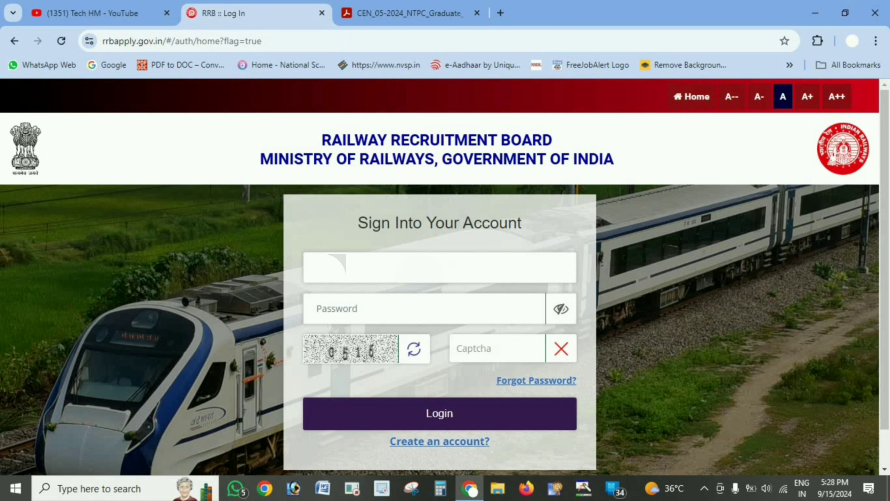
# Enter the account password and the captcha code, and log in.
pyautogui.click(440, 306)
pyautogui.write('********')
pyautogui.click(496, 354)
pyautogui.write('0516')
pyautogui.click(441, 414)
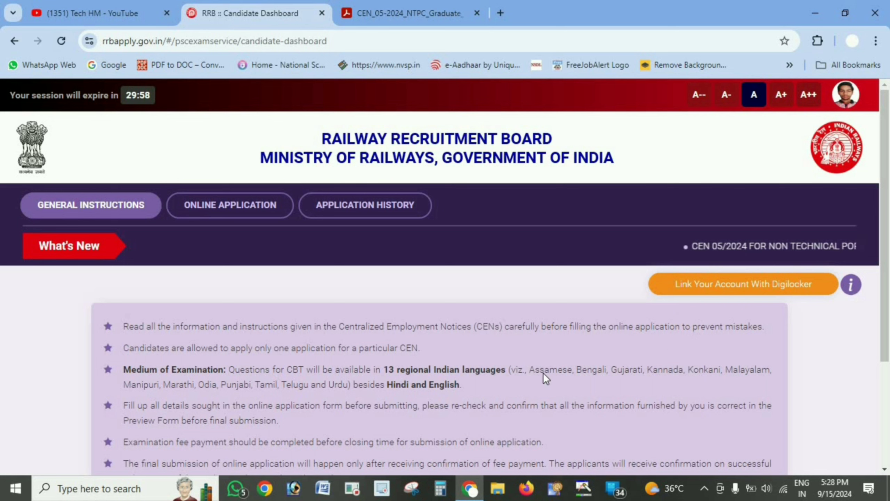
# Open the online application section and examine the CEN 05/2024 NTPC Graduate posts entry.
pyautogui.scroll(-5, 546, 360)
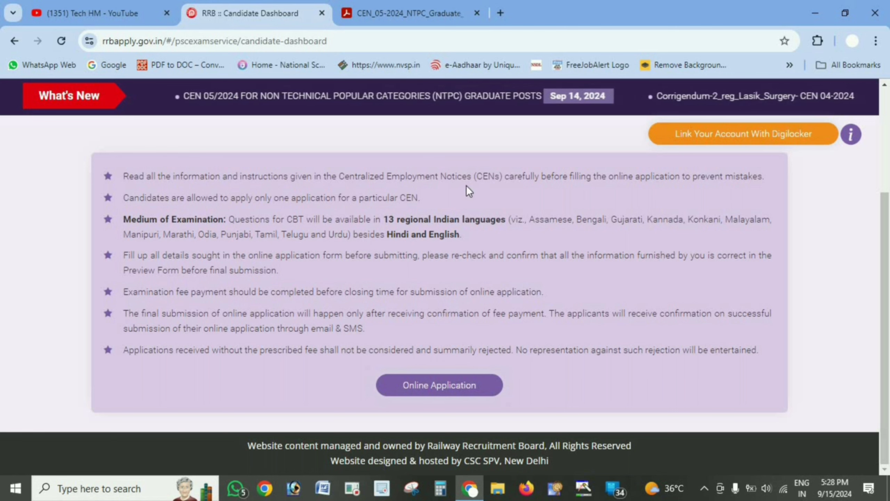
pyautogui.click(439, 393)
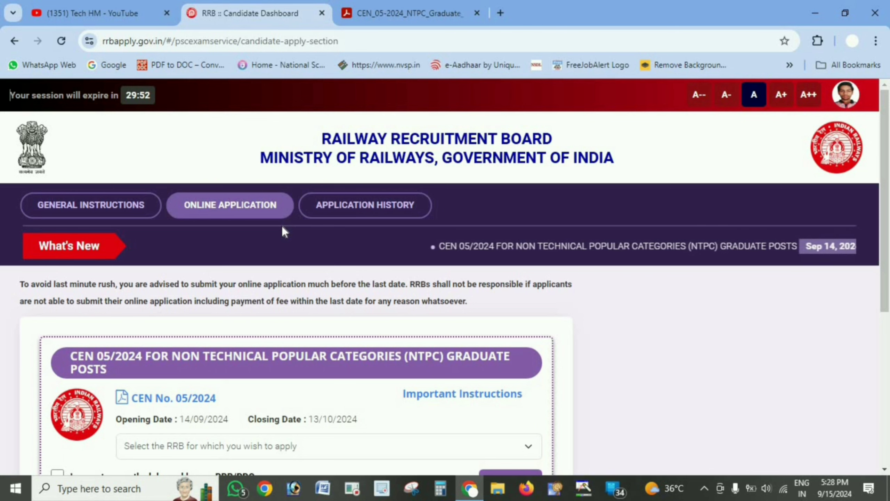
pyautogui.scroll(-3, 283, 230)
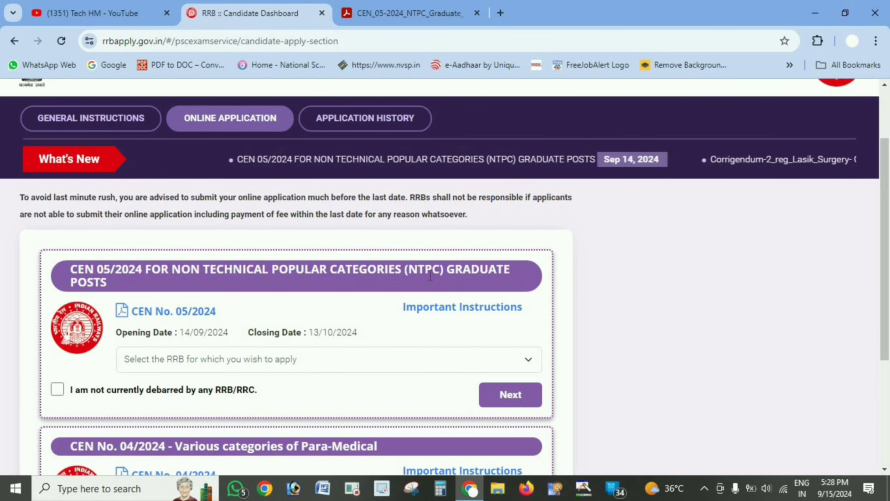
pyautogui.moveTo(447, 269); pyautogui.dragTo(242, 270)
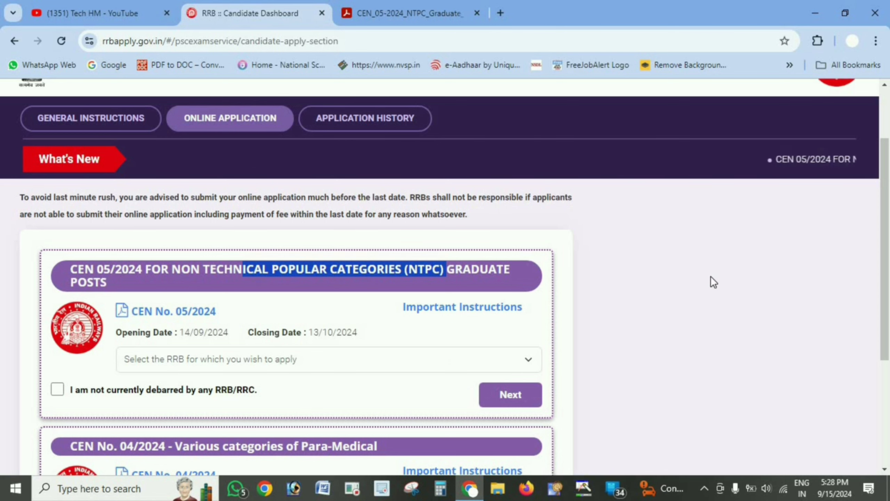
# View the RRB choices for the CEN 05/2024 application and close the list without selecting one.
pyautogui.scroll(-5, 673, 264)
pyautogui.click(364, 267)
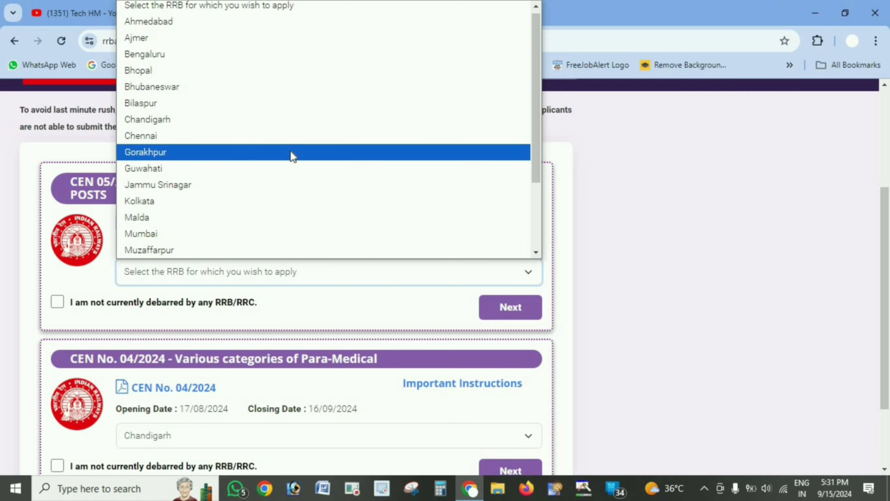
pyautogui.click(672, 214)
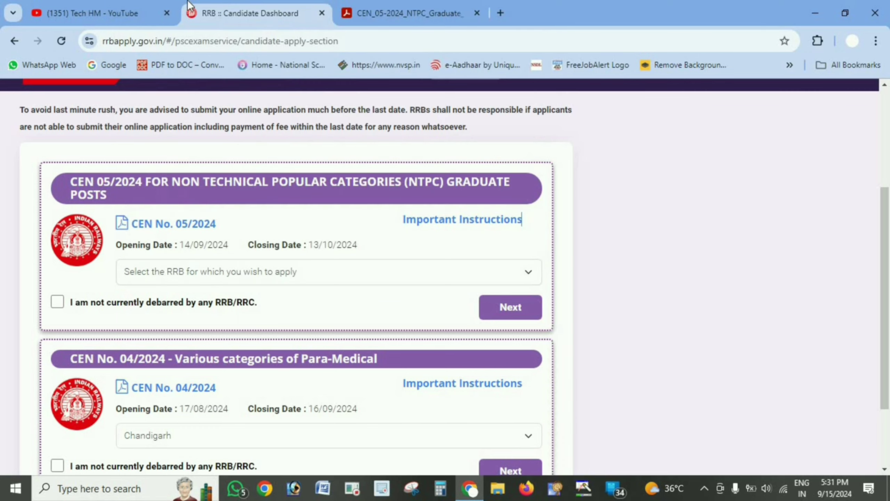
# Open the CEN 05/2024 notification PDF, close the Acrobat welcome panel, and read through the instructions, eligibility and fee sections.
pyautogui.click(388, 14)
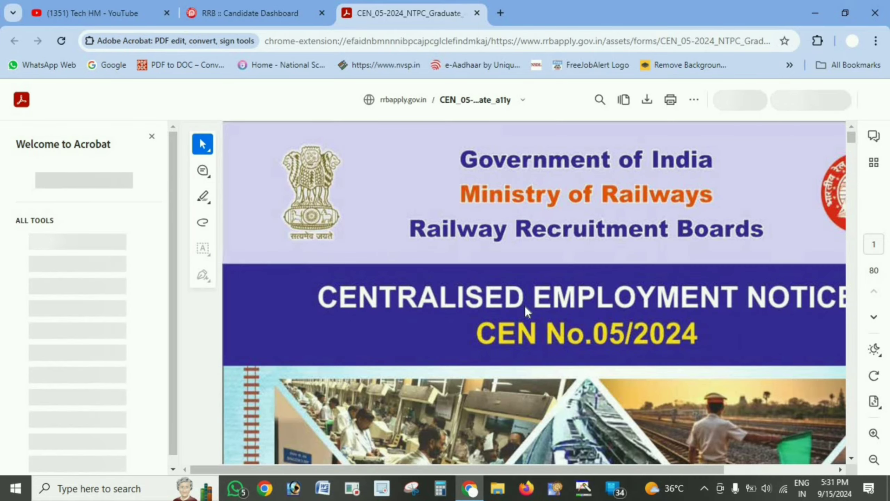
pyautogui.scroll(-5, 552, 235)
pyautogui.scroll(-5, 552, 235)
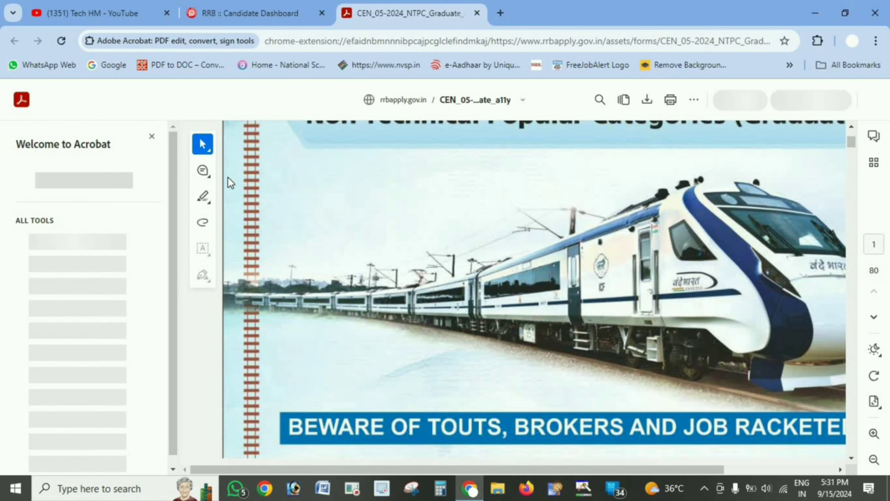
pyautogui.click(155, 141)
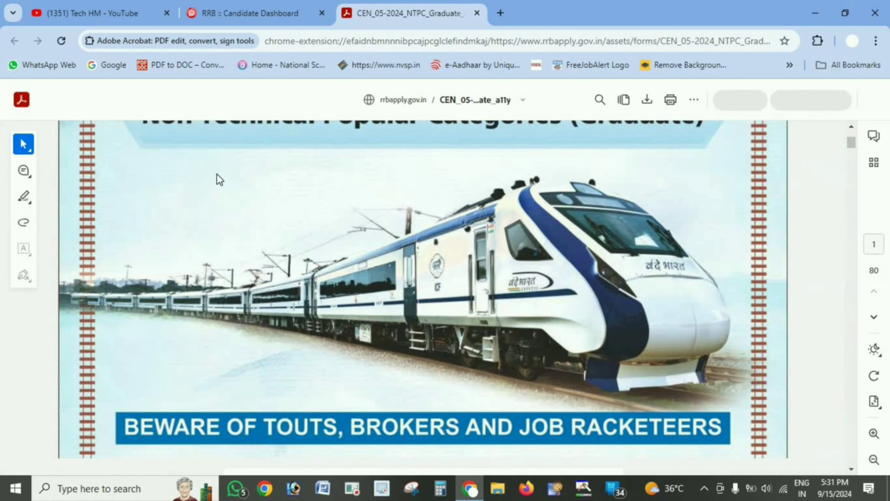
pyautogui.scroll(-10, 563, 204)
pyautogui.scroll(5, 563, 204)
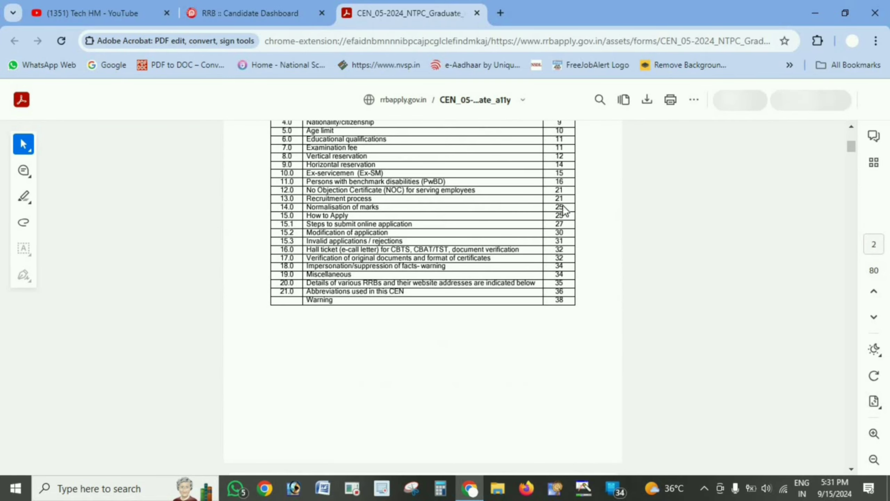
pyautogui.scroll(-10, 565, 204)
pyautogui.scroll(-15, 568, 204)
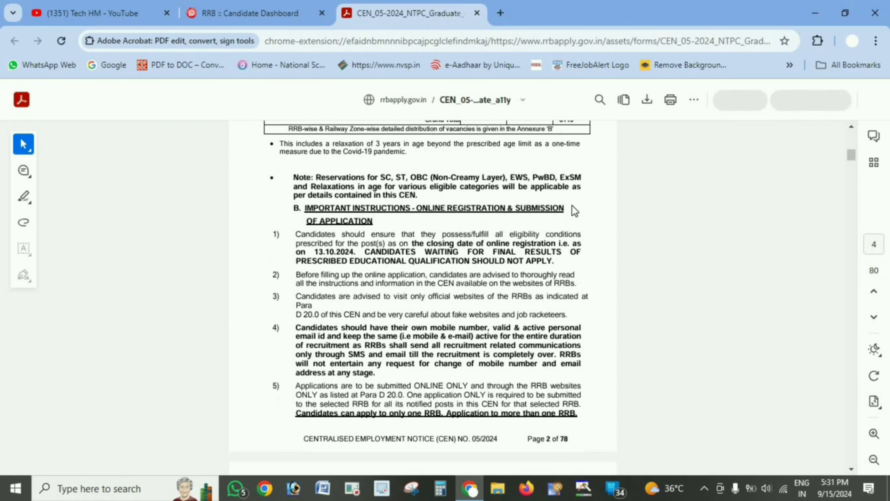
pyautogui.scroll(-20, 573, 208)
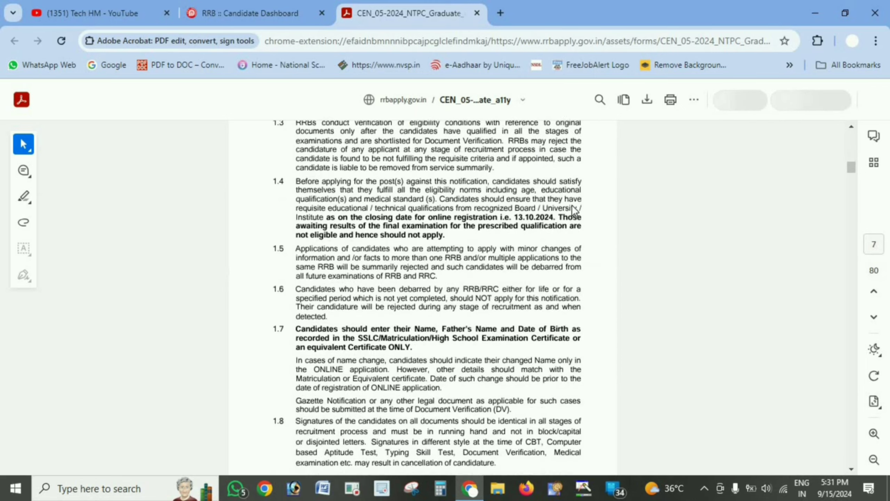
pyautogui.scroll(-20, 573, 211)
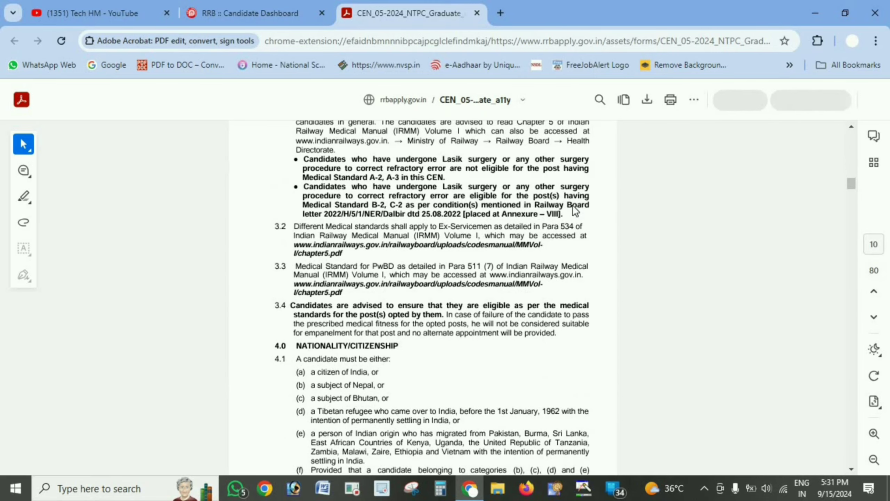
pyautogui.scroll(-15, 584, 220)
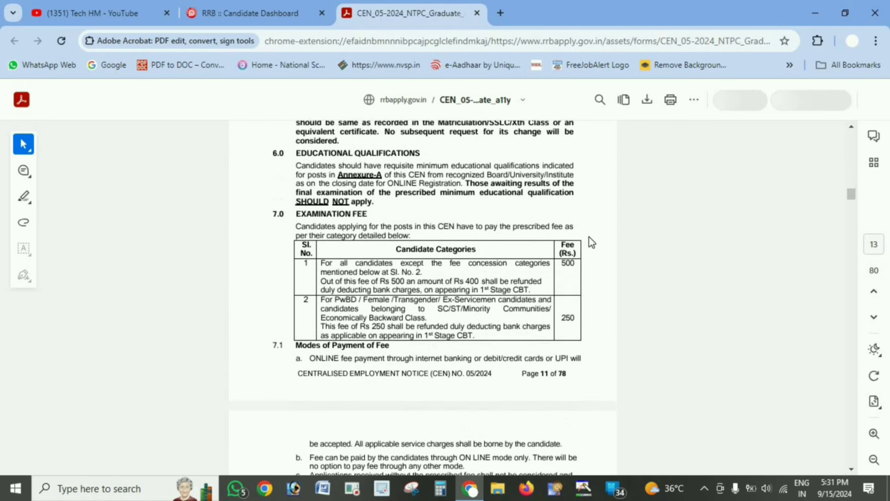
pyautogui.scroll(-20, 592, 243)
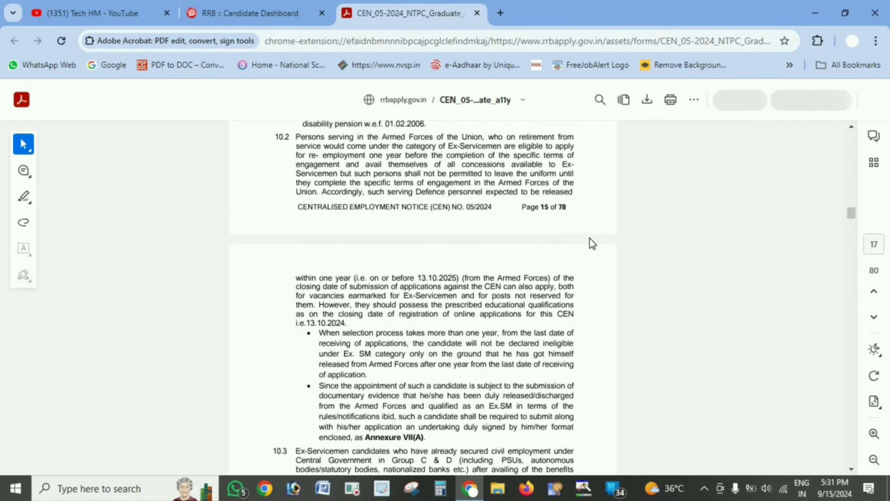
pyautogui.scroll(-10, 592, 243)
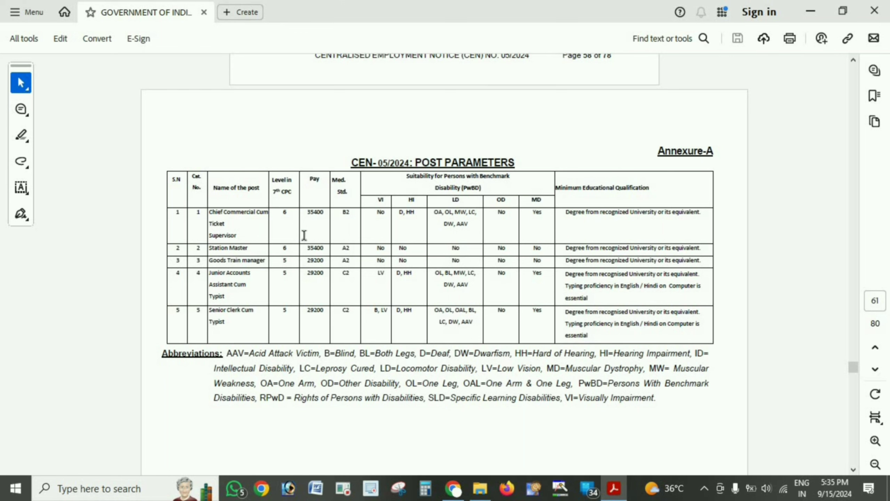
# Examine the Annexure-B vacancy tables of the CEN 05/2024 notice for the individual RRBs, returning to the Chandigarh table.
pyautogui.scroll(-10, 320, 228)
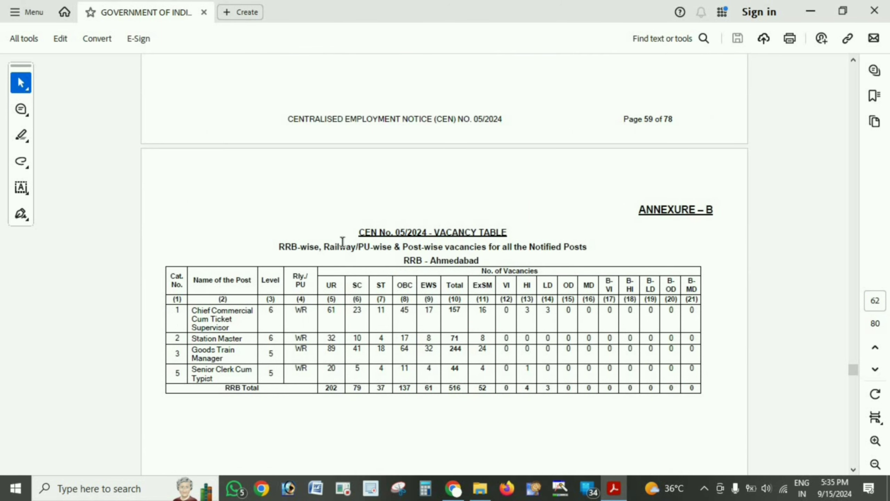
pyautogui.scroll(-5, 498, 292)
pyautogui.scroll(-8, 498, 292)
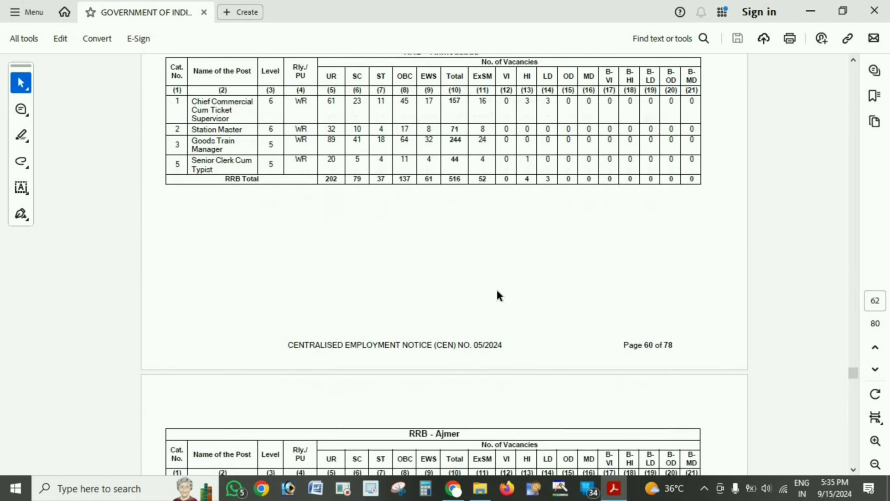
pyautogui.scroll(-15, 497, 290)
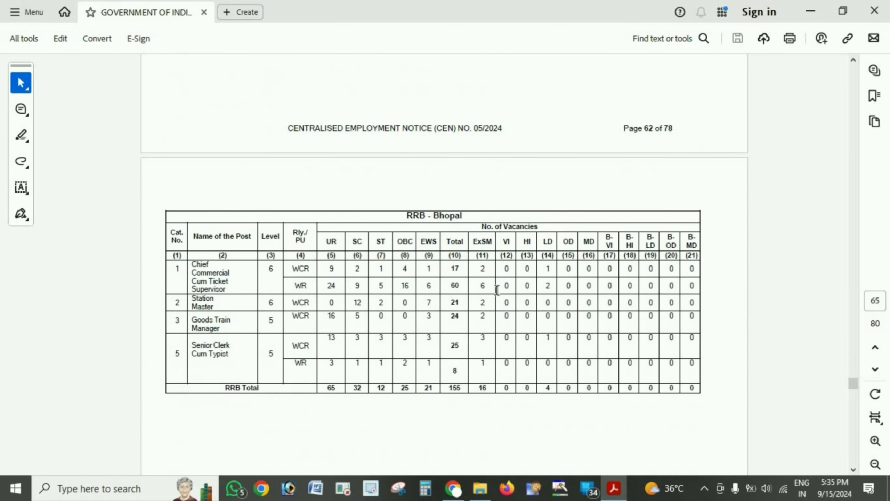
pyautogui.scroll(-15, 497, 290)
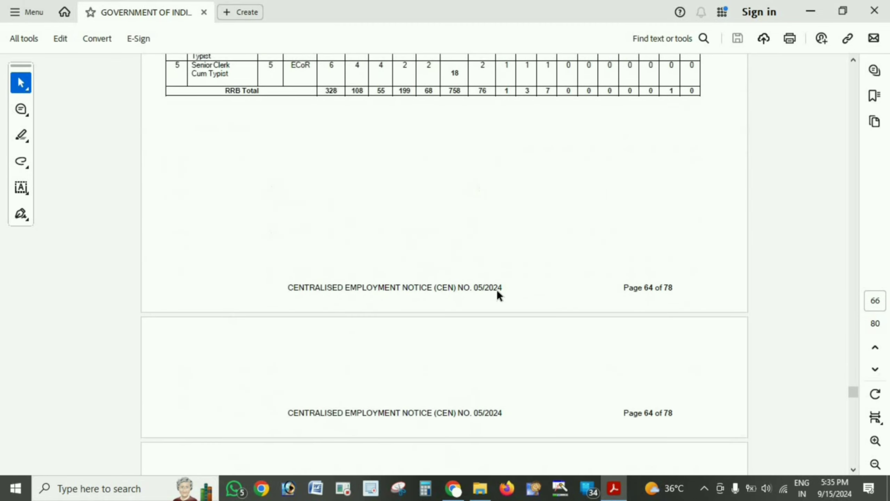
pyautogui.scroll(-6, 497, 290)
pyautogui.scroll(3, 496, 290)
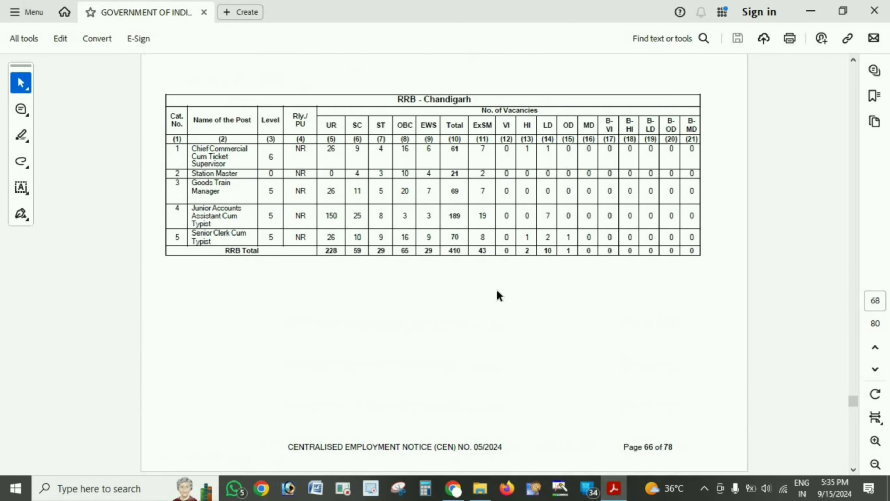
pyautogui.scroll(-4, 497, 289)
pyautogui.scroll(-7, 498, 292)
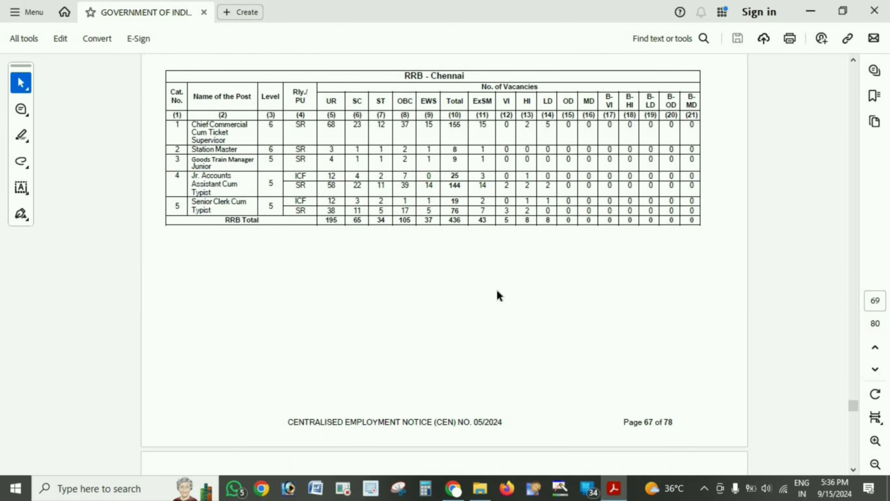
pyautogui.scroll(-5, 498, 291)
pyautogui.scroll(10, 497, 287)
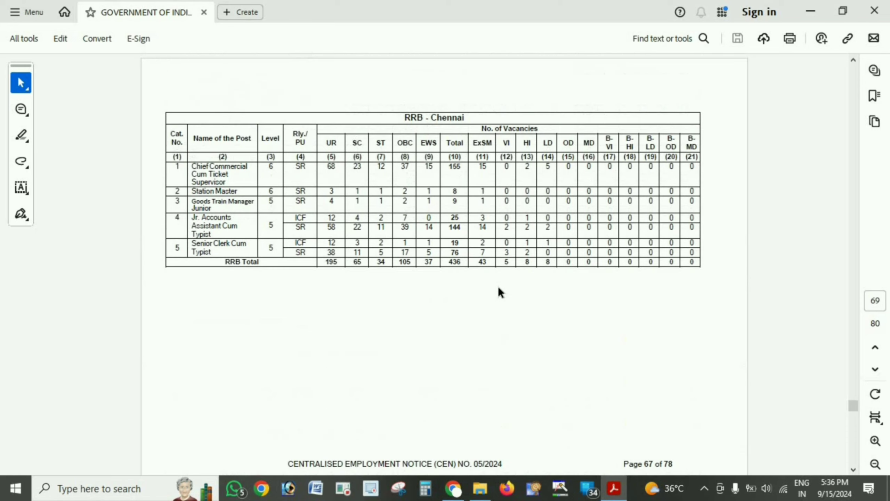
pyautogui.scroll(4, 498, 287)
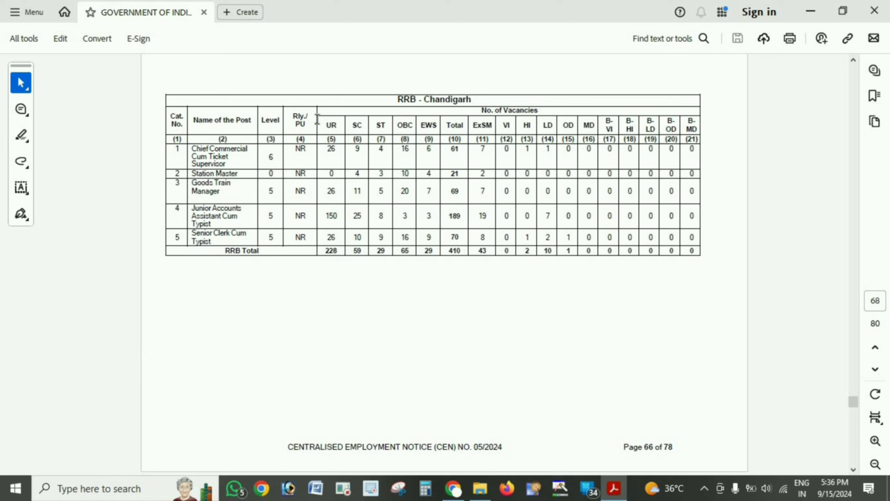
# Examine the RRB - Chandigarh vacancy table, marking the Senior Clerk Cum Typist row and its category-wise and total vacancies.
pyautogui.moveTo(505, 101); pyautogui.dragTo(360, 101)
pyautogui.click(360, 183)
pyautogui.moveTo(190, 234); pyautogui.dragTo(230, 236)
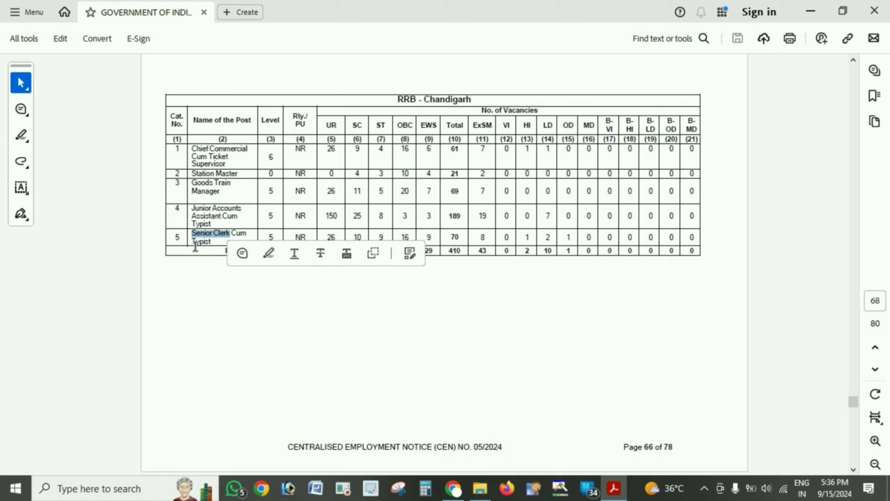
pyautogui.click(207, 263)
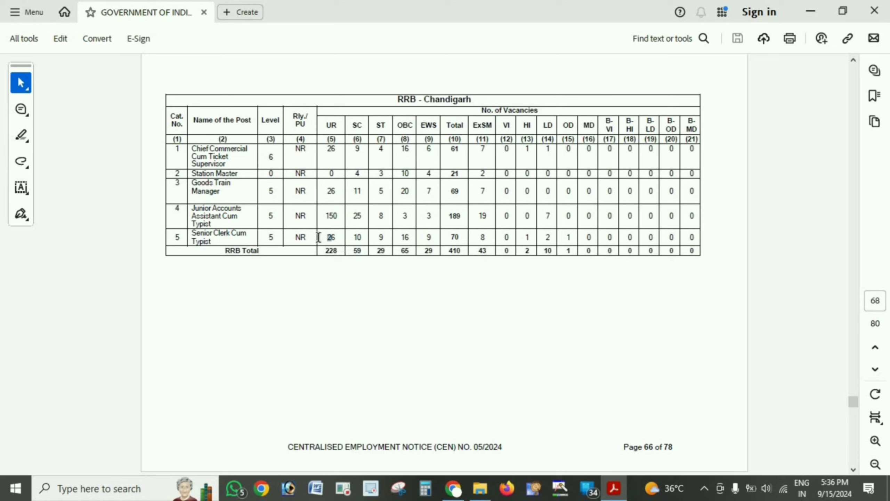
pyautogui.moveTo(318, 237); pyautogui.dragTo(452, 247)
pyautogui.click(388, 236)
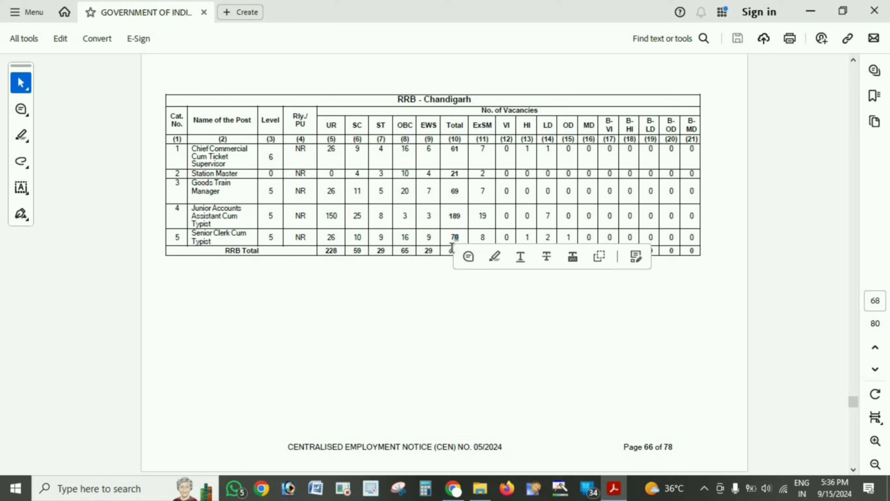
pyautogui.click(449, 277)
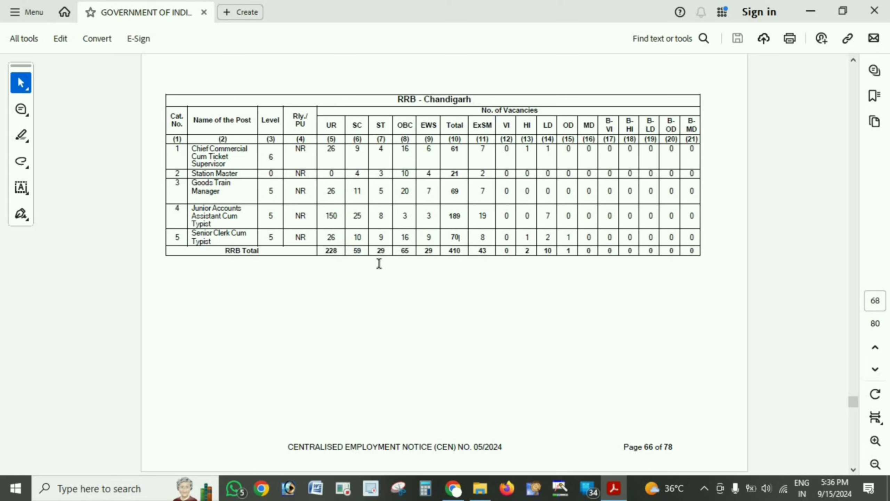
pyautogui.scroll(-1, 378, 263)
pyautogui.scroll(2, 378, 263)
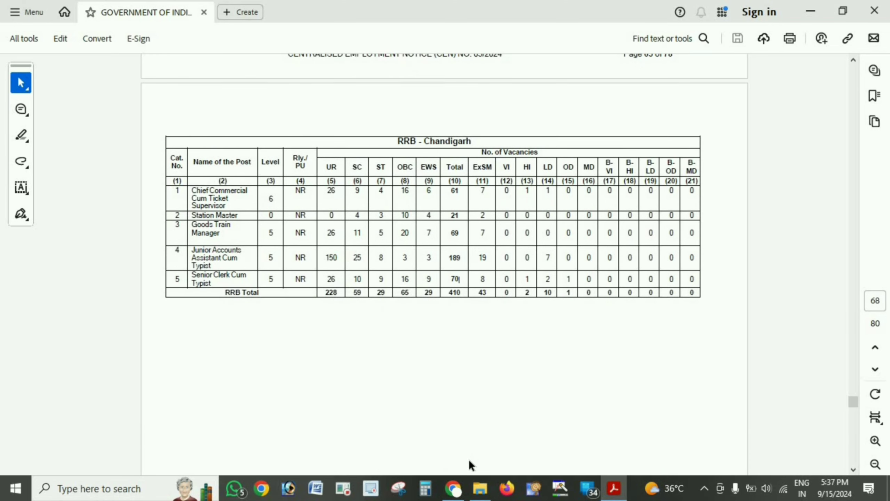
# Back in Chrome, choose Chandigarh for CEN 05/2024, declare not being debarred, proceed to the personal details, and dismiss the information message.
pyautogui.click(453, 488)
pyautogui.click(307, 24)
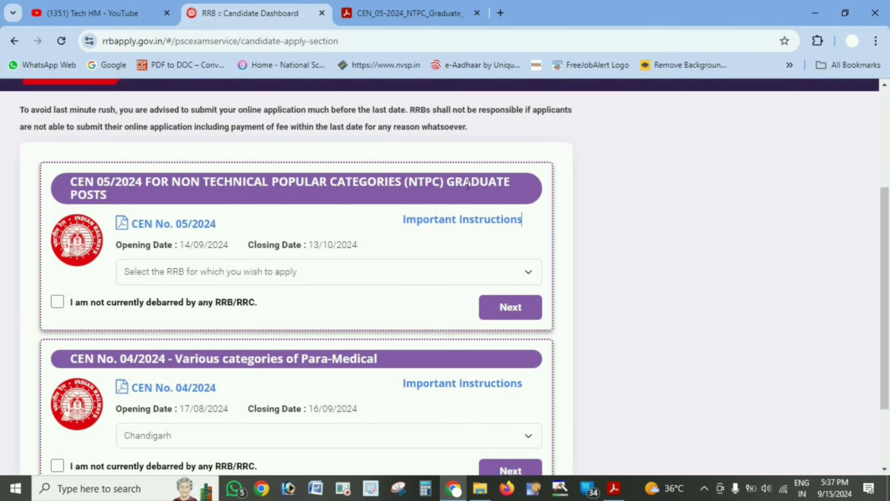
pyautogui.click(391, 268)
pyautogui.click(207, 120)
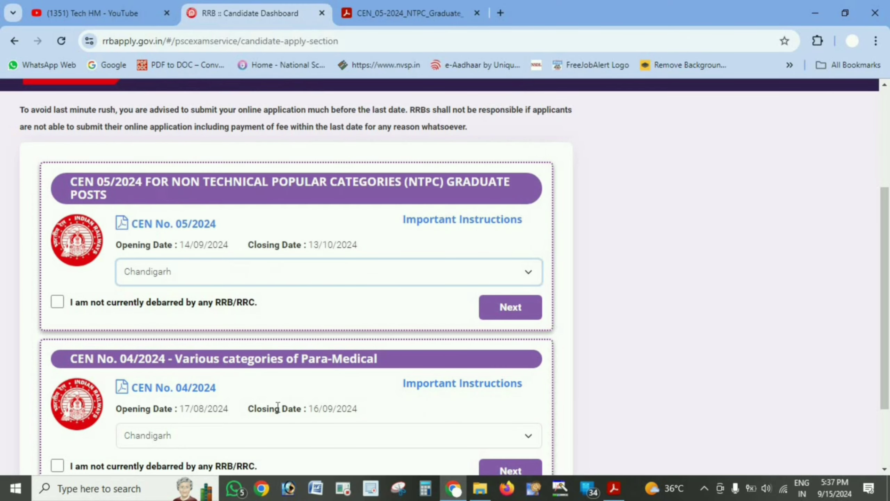
pyautogui.click(61, 301)
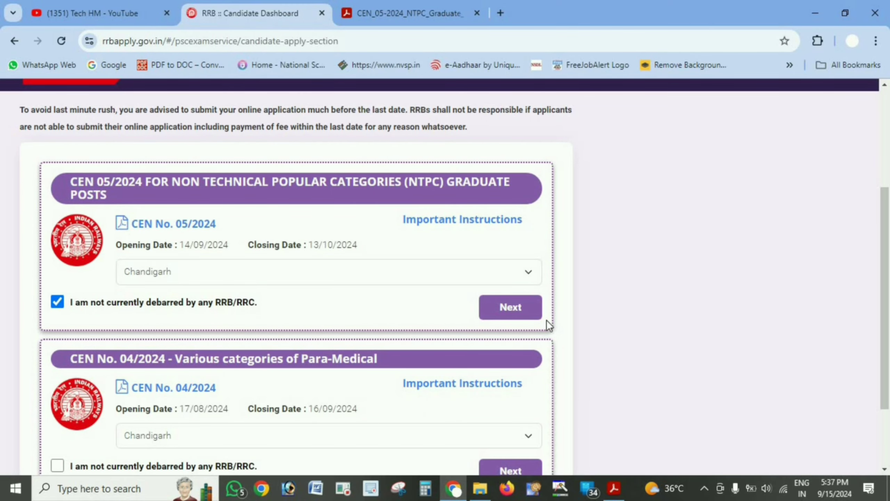
pyautogui.click(540, 308)
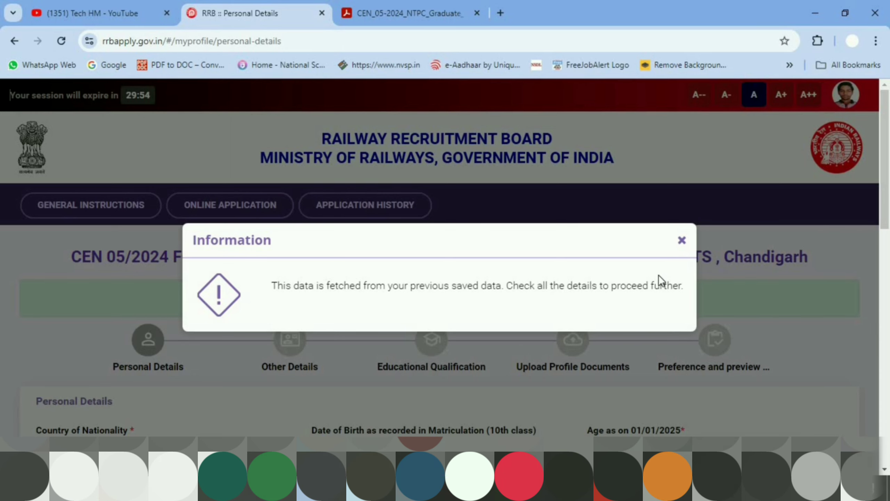
pyautogui.click(682, 242)
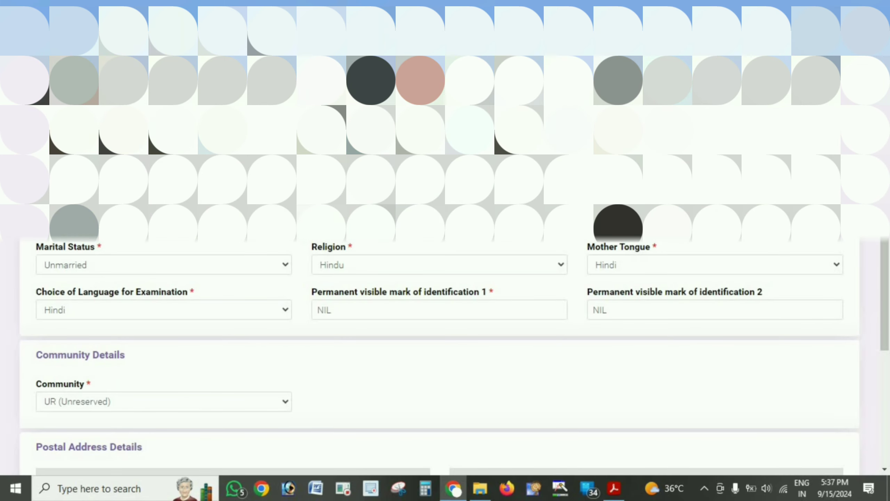
# Keep the marital status as Unmarried, set the examination language to English, and check the first permanent identification mark field.
pyautogui.click(214, 260)
pyautogui.click(233, 267)
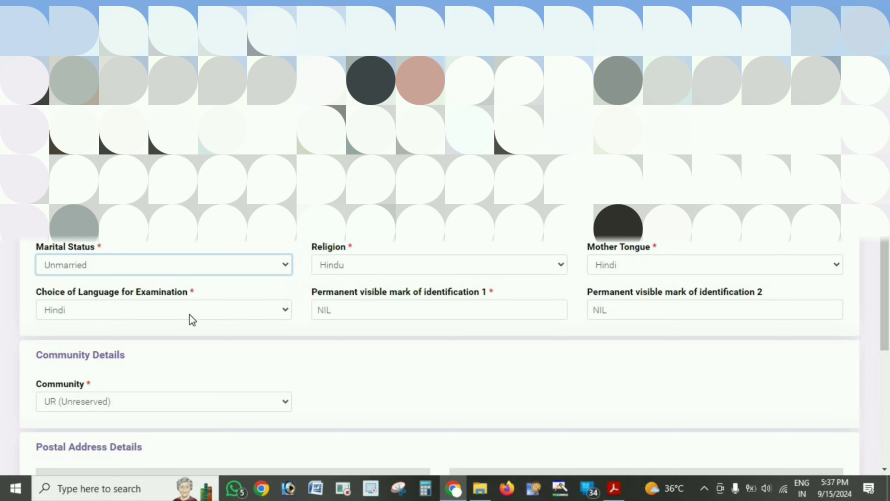
pyautogui.click(232, 314)
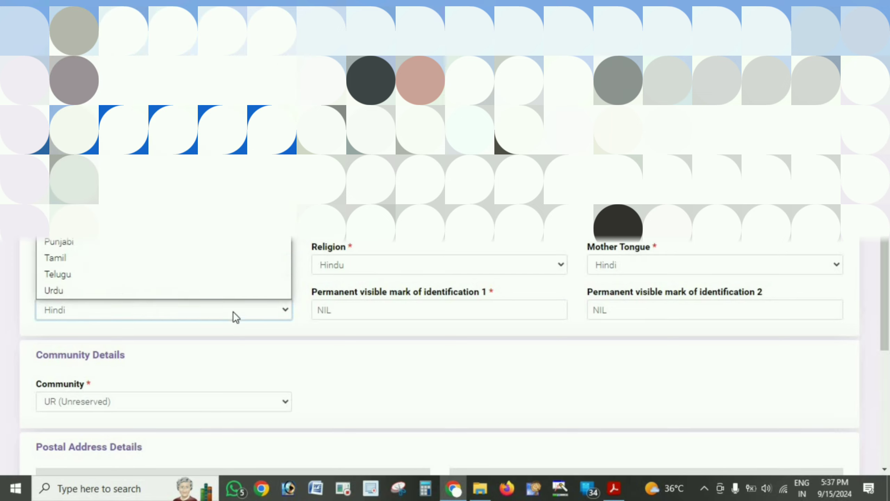
pyautogui.click(141, 81)
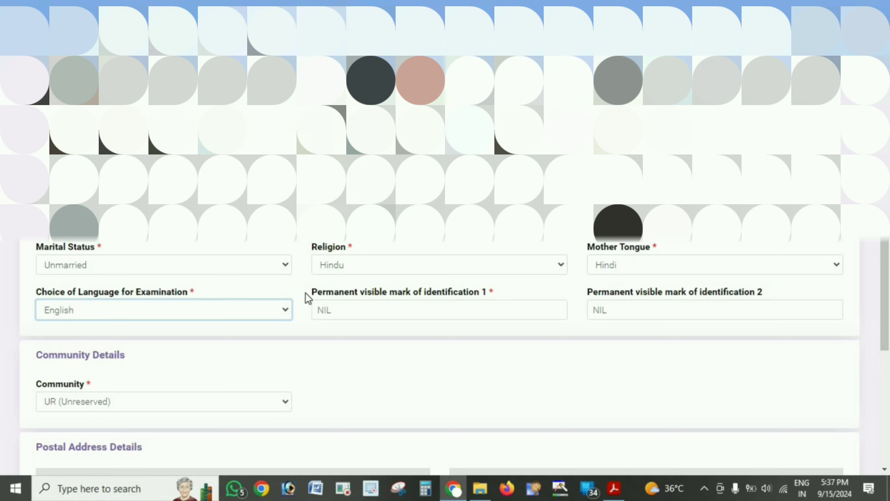
pyautogui.moveTo(305, 292); pyautogui.dragTo(508, 301)
pyautogui.click(498, 356)
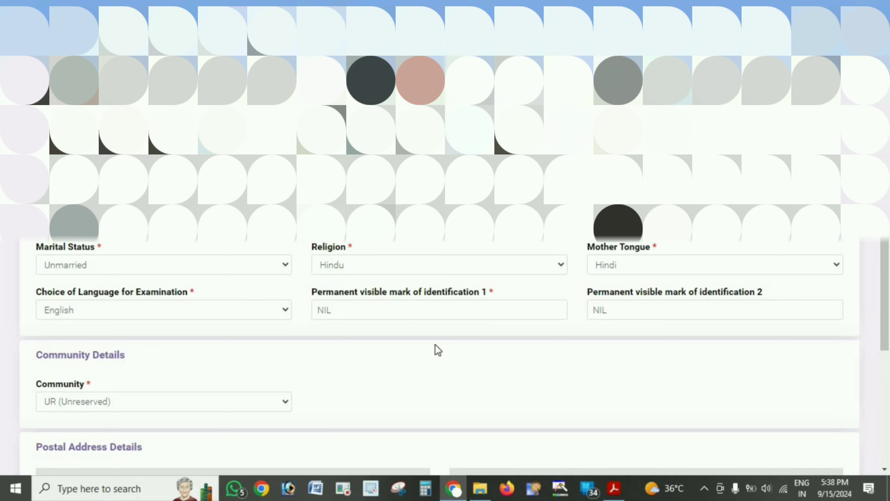
# Review the community options and keep UR (Unreserved) selected in the community details.
pyautogui.scroll(-6, 437, 345)
pyautogui.click(158, 141)
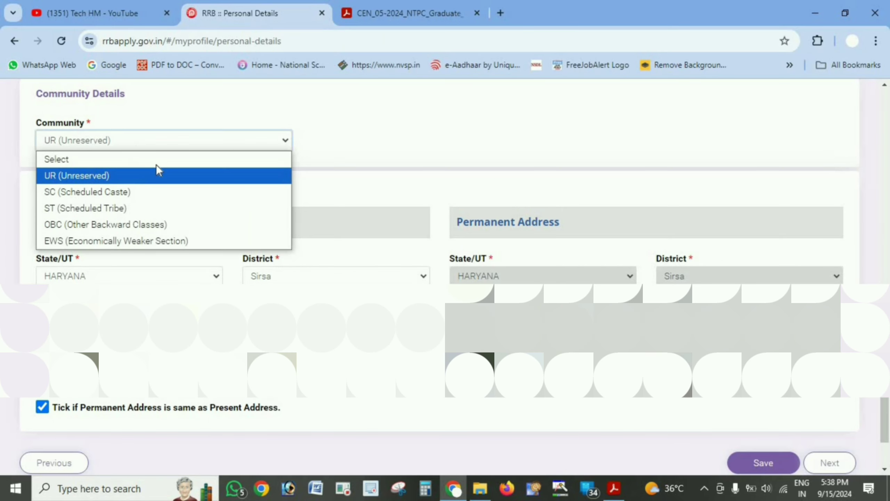
pyautogui.click(135, 175)
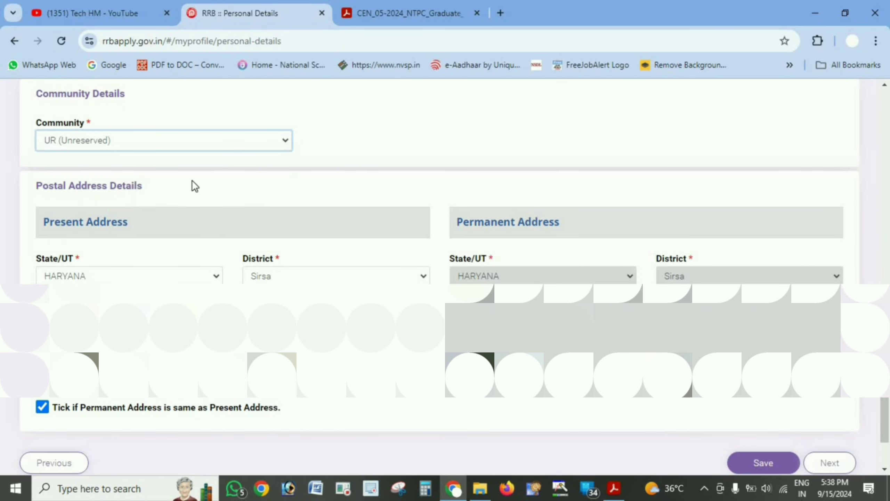
pyautogui.click(228, 141)
pyautogui.click(297, 247)
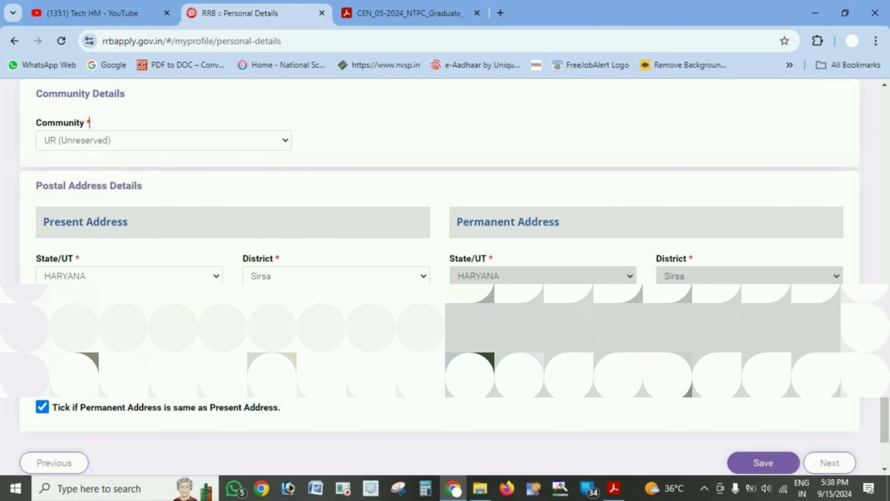
# Check the present address state, save the personal details, proceed to the other details, and dismiss the information message.
pyautogui.click(135, 276)
pyautogui.click(135, 276)
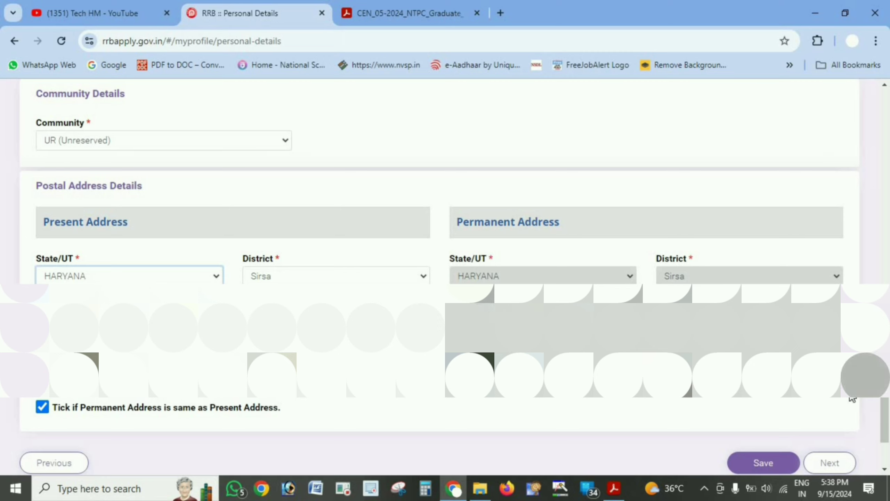
pyautogui.click(777, 462)
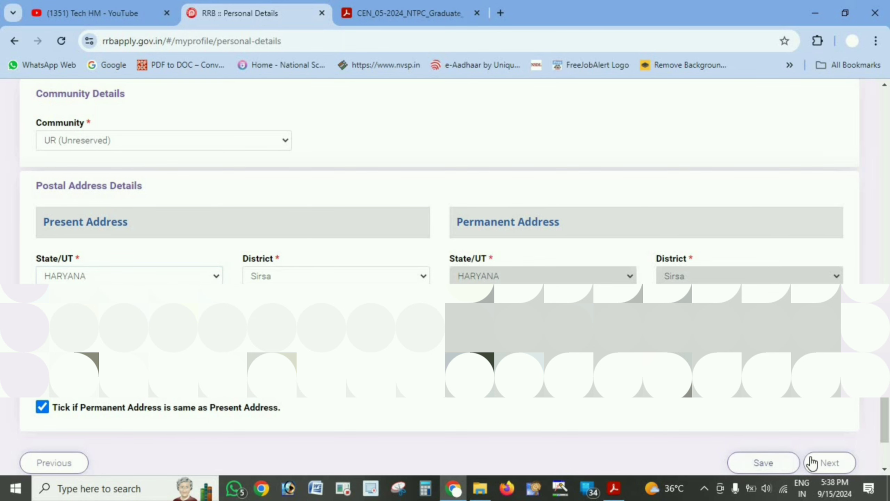
pyautogui.click(822, 465)
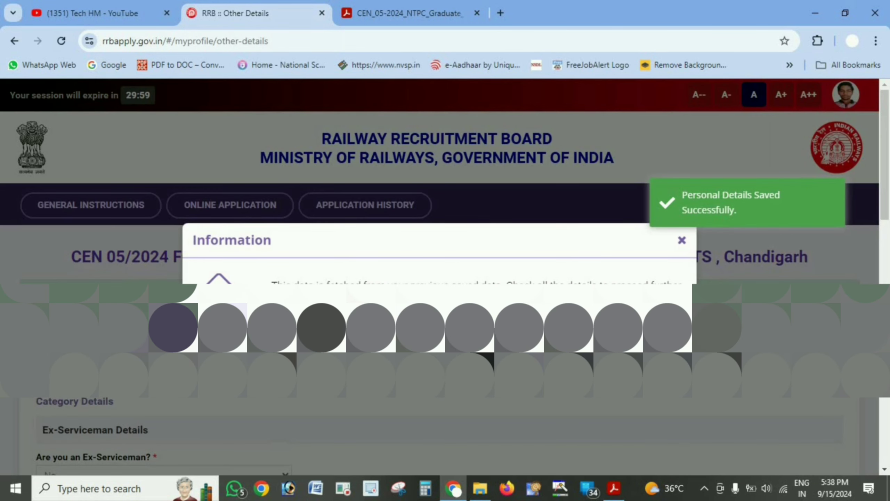
pyautogui.click(682, 241)
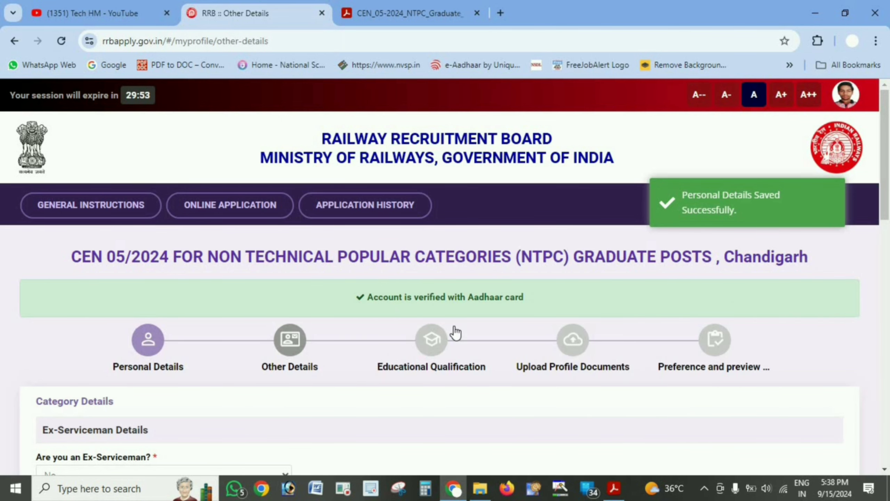
# Open the answer options for the Ex-Serviceman question in the category details.
pyautogui.scroll(-5, 453, 326)
pyautogui.scroll(-2, 454, 326)
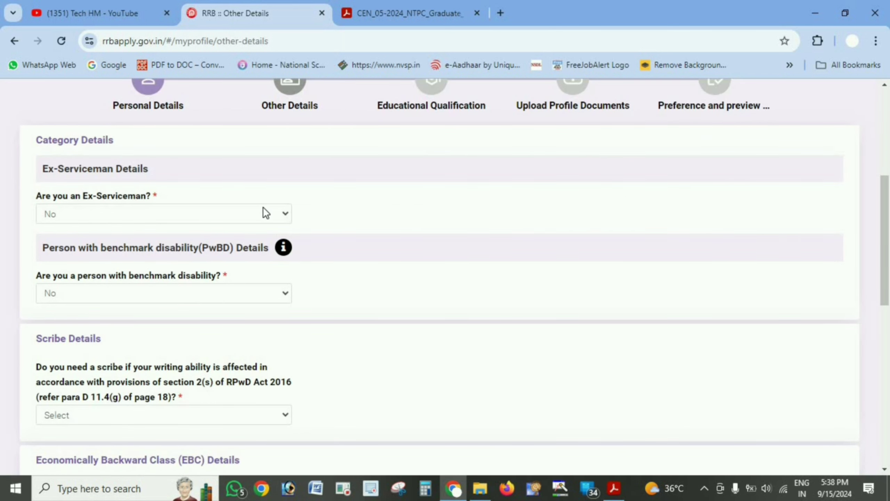
pyautogui.click(263, 214)
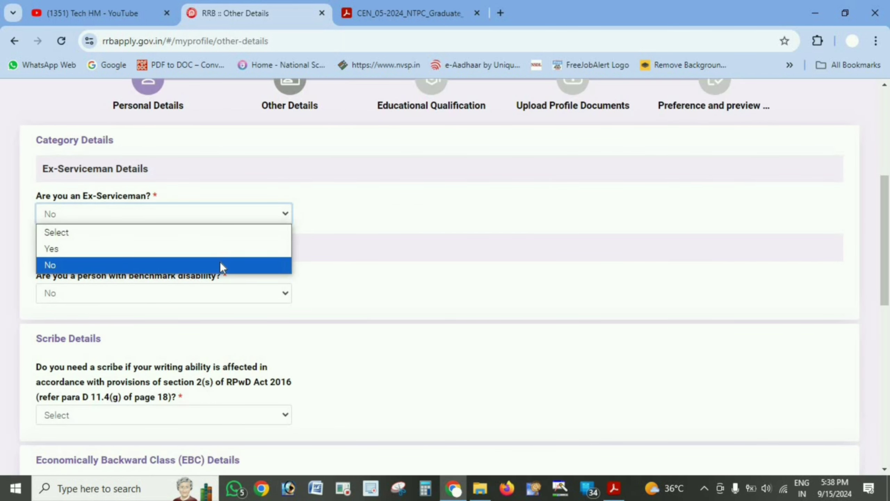